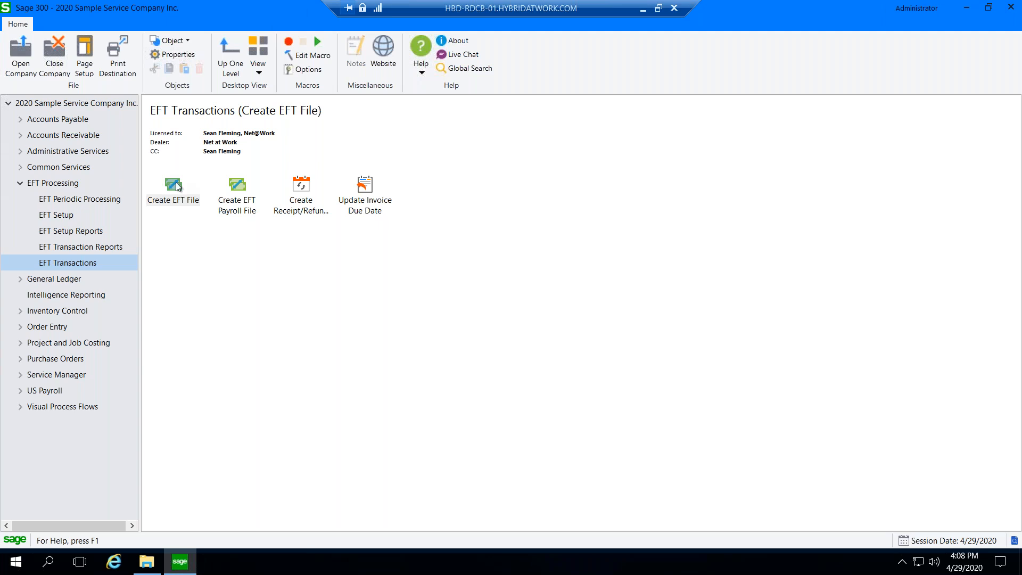
Step: Open Create EFT File and set the A/P payment batch range from 30 to 30
{"action": "double_click", "coordinate": [197, 196]}
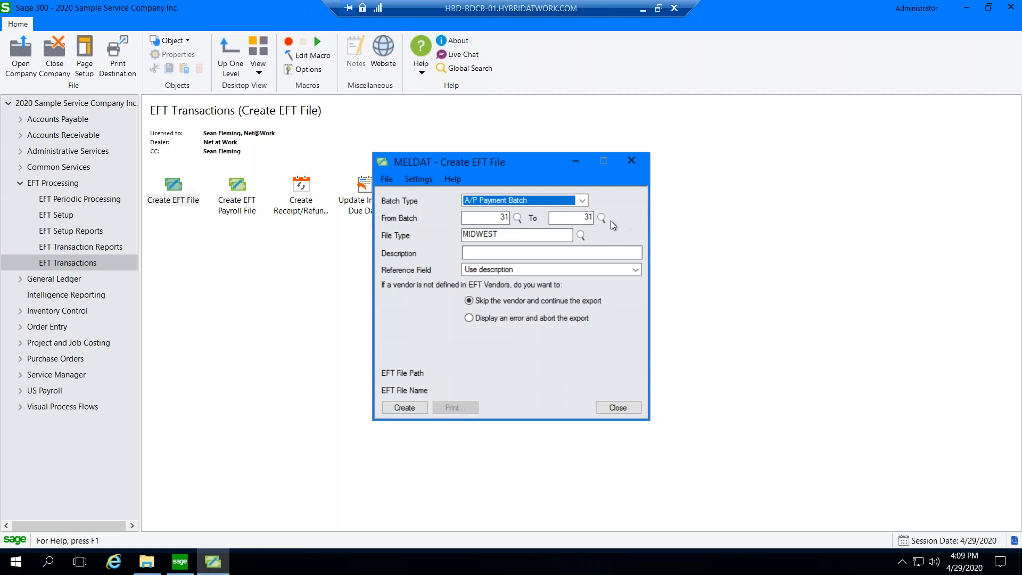
{"action": "left_click", "coordinate": [516, 217]}
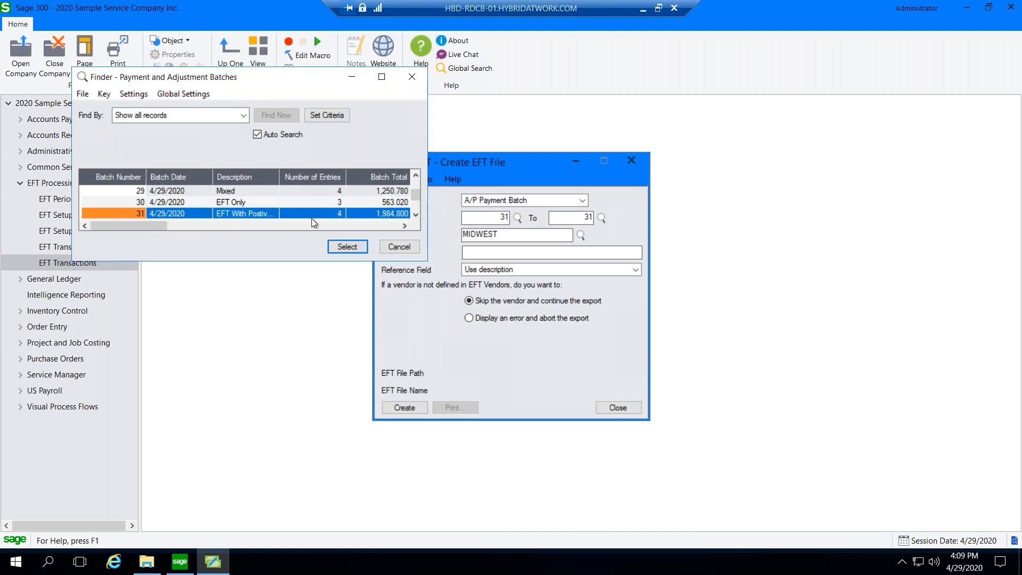
{"action": "left_click", "coordinate": [237, 203]}
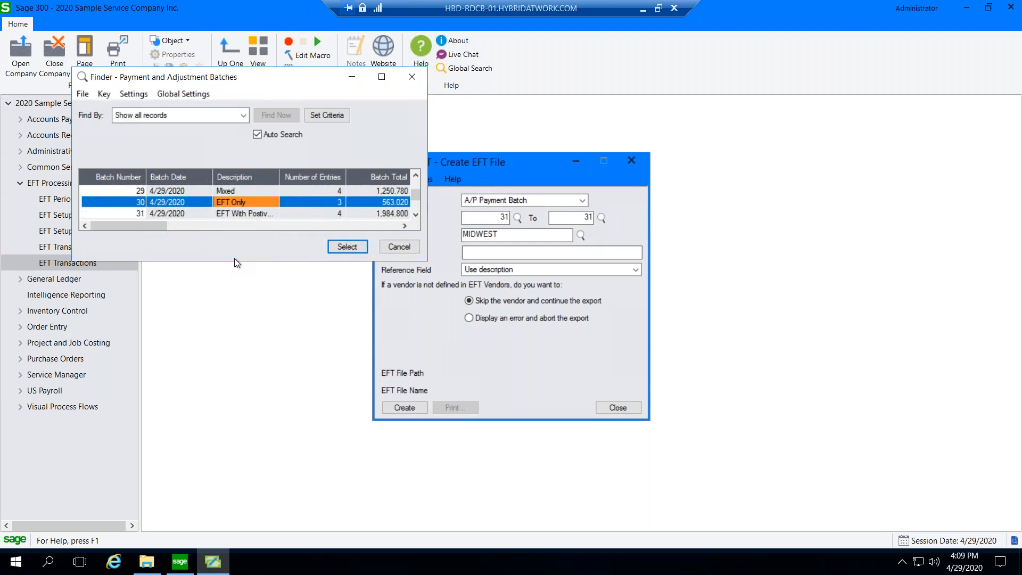
{"action": "left_click", "coordinate": [343, 245]}
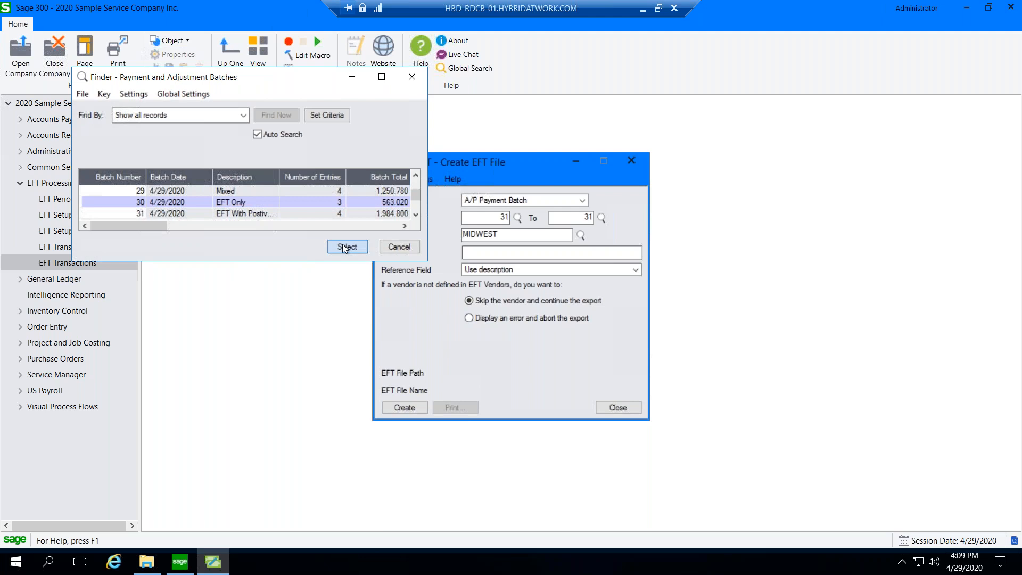
{"action": "type", "text": "30"}
{"action": "key", "text": "Tab"}
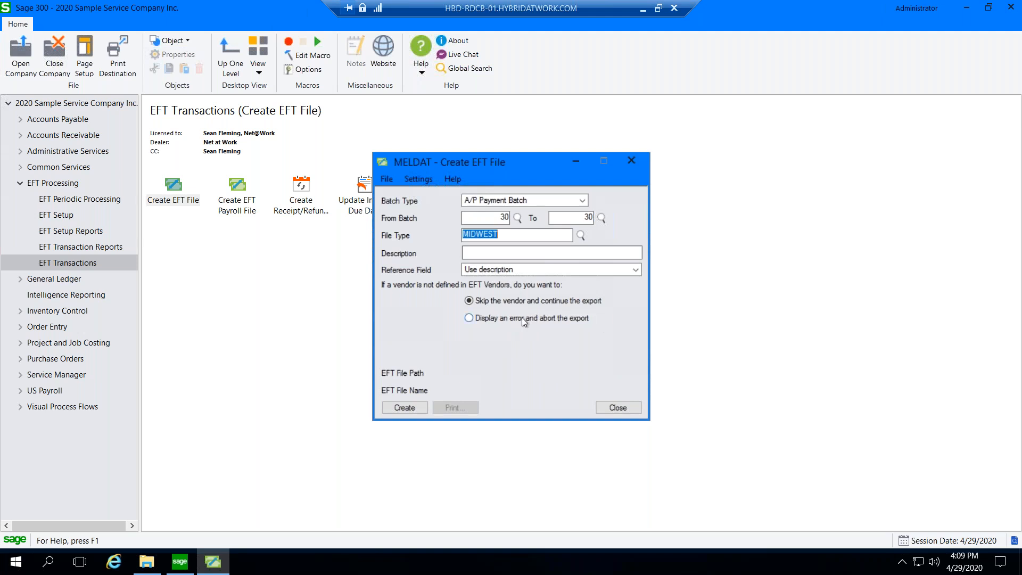
Step: Try to create the MIDWEST EFT file for batch 30 and check the EFT folder for the output
{"action": "left_click", "coordinate": [407, 410]}
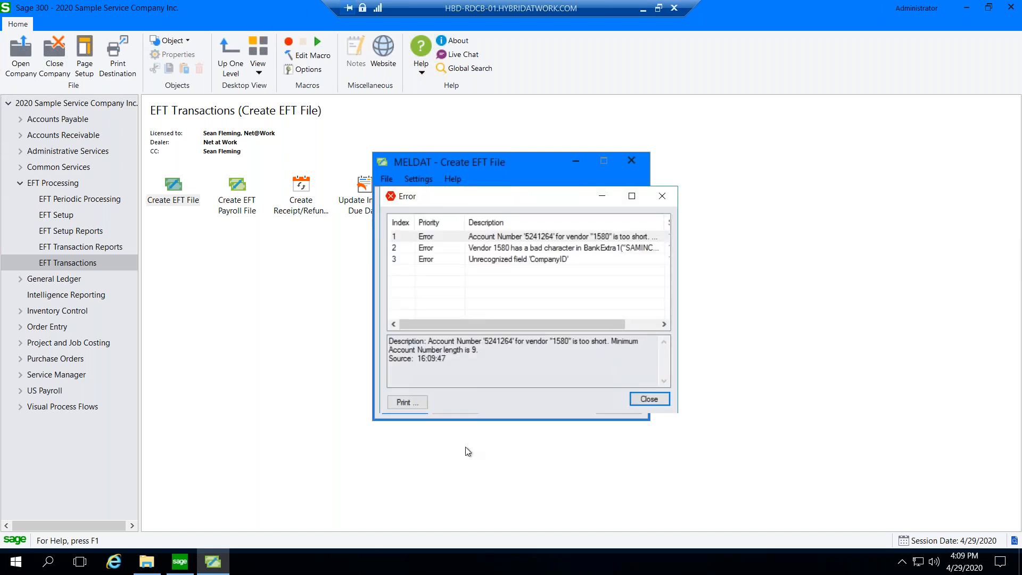
{"action": "left_click", "coordinate": [649, 400]}
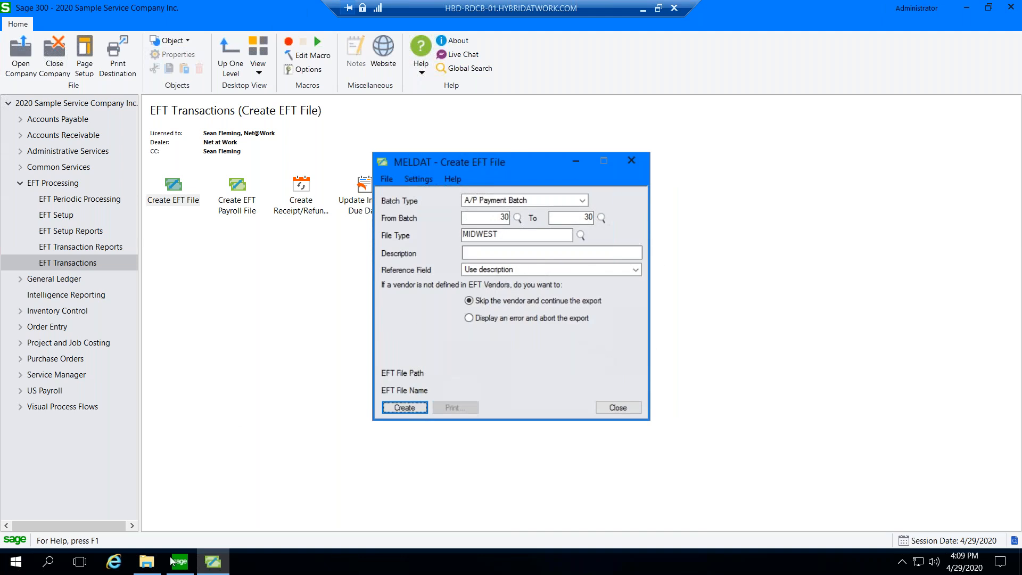
{"action": "left_click", "coordinate": [153, 568]}
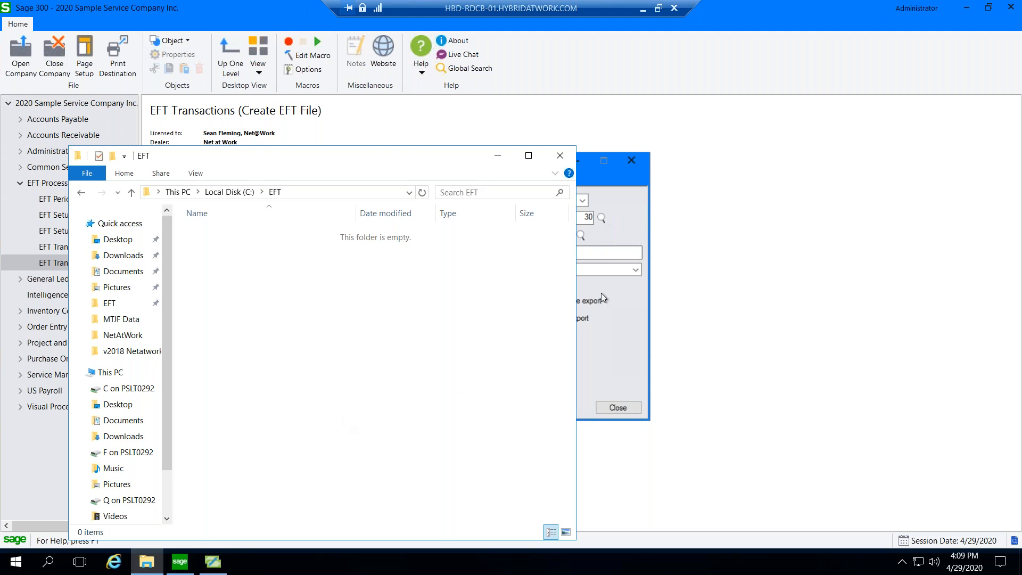
{"action": "left_click", "coordinate": [495, 158]}
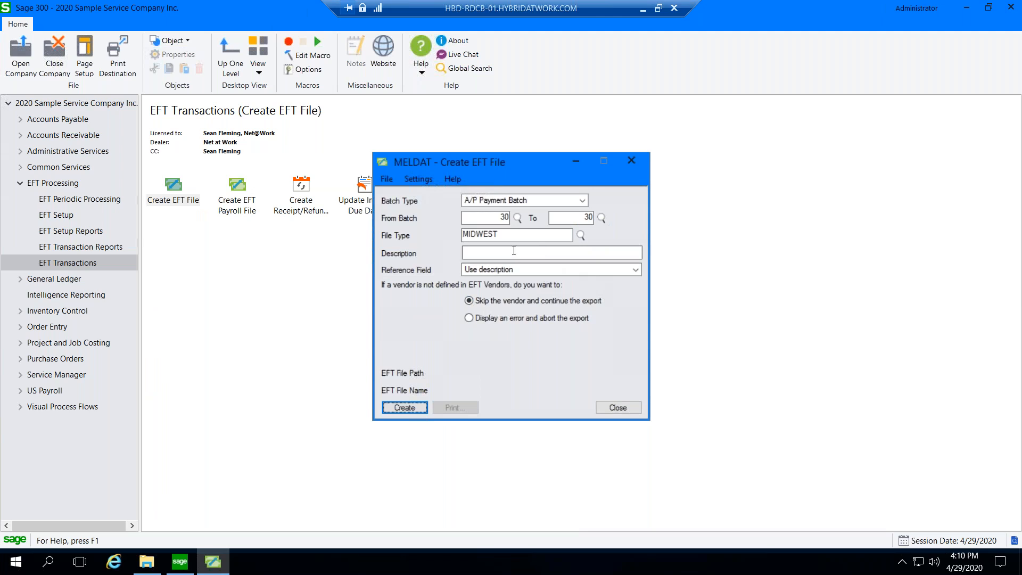
Step: Create the MIDWEST EFT file for A/P payment batch 28 only, overwriting its earlier export
{"action": "left_click", "coordinate": [518, 219]}
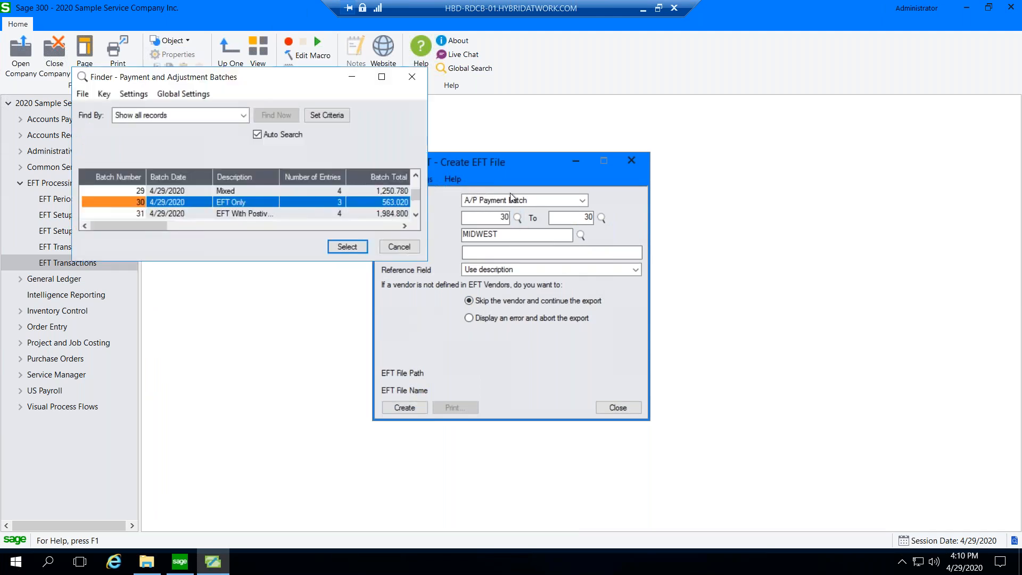
{"action": "scroll", "coordinate": [312, 199], "scroll_direction": "up", "scroll_amount": 2}
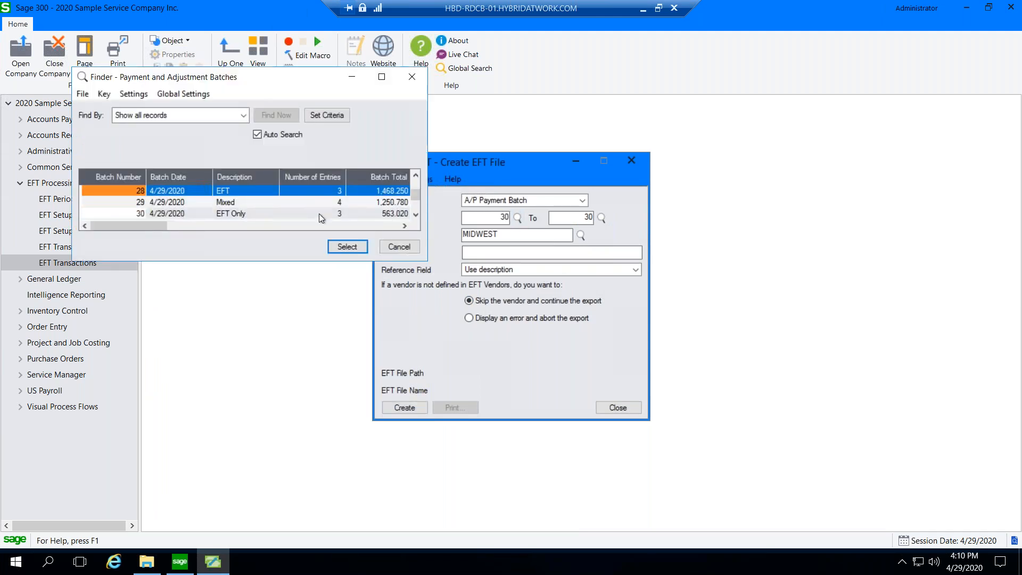
{"action": "left_click", "coordinate": [347, 247]}
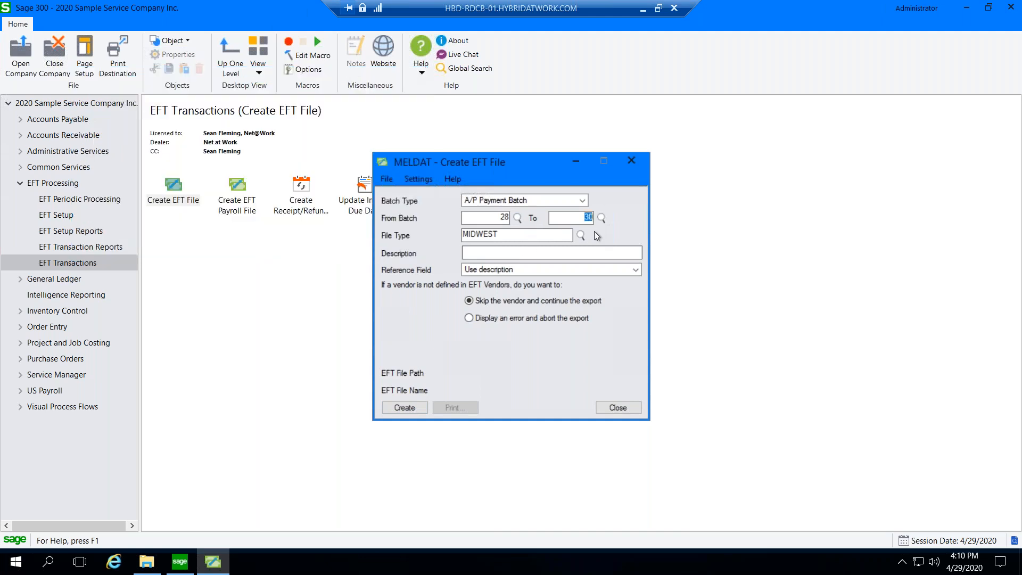
{"action": "key", "text": "Tab"}
{"action": "left_click", "coordinate": [410, 409]}
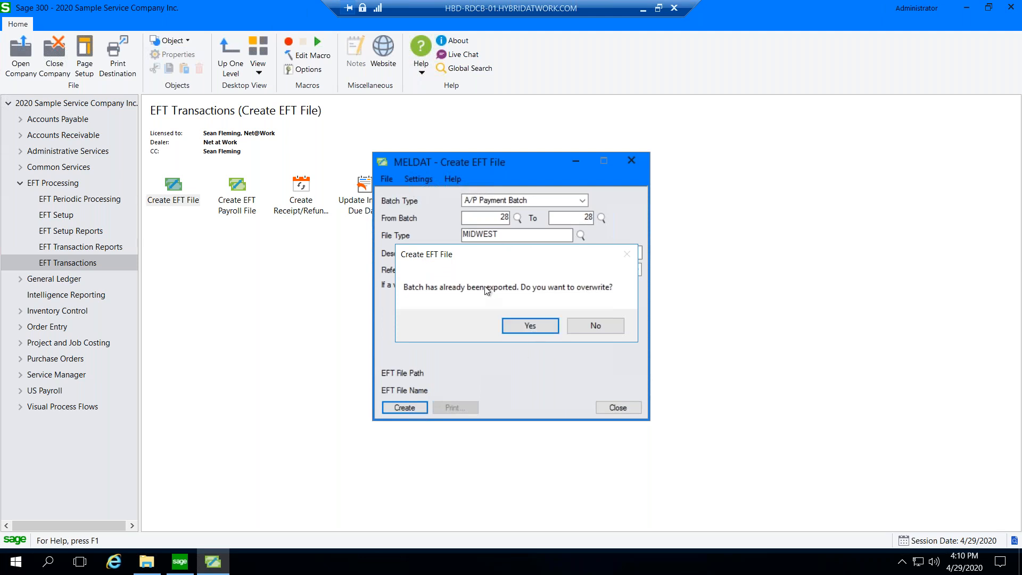
{"action": "left_click", "coordinate": [529, 325]}
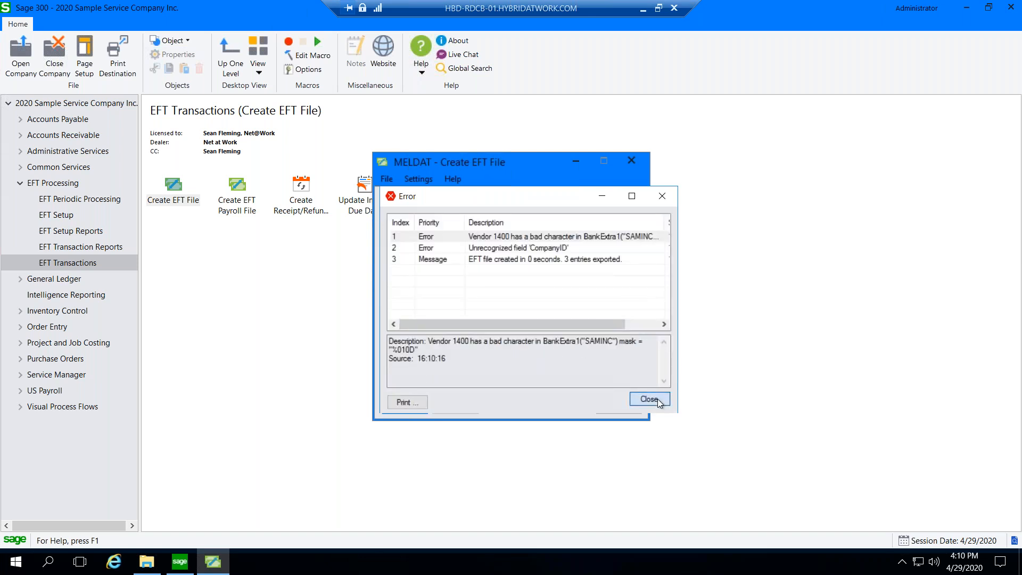
{"action": "left_click", "coordinate": [659, 403]}
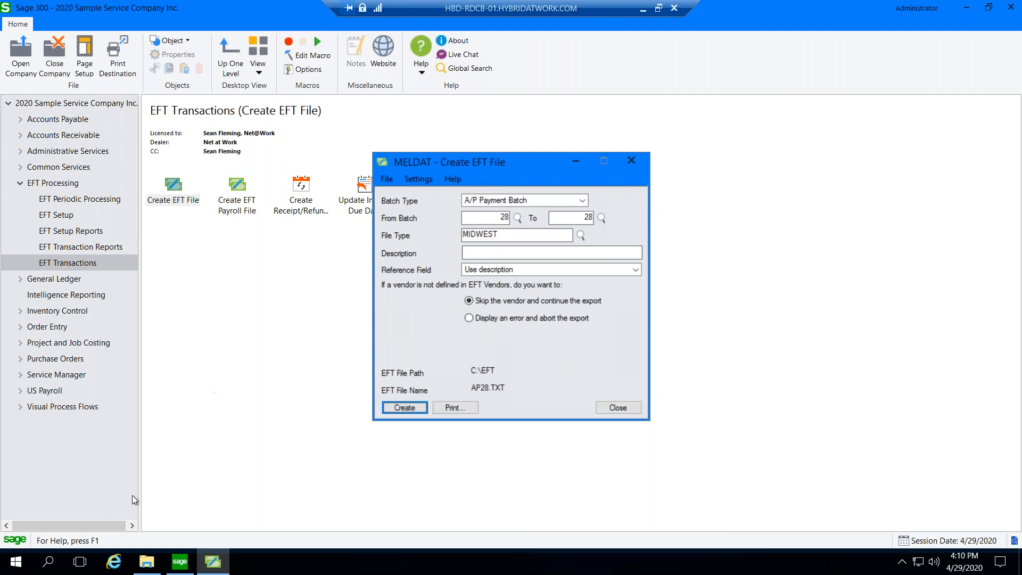
Step: Review the contents of the AP28 text file in the C:\EFT folder, and put the file windows away
{"action": "left_click", "coordinate": [147, 568]}
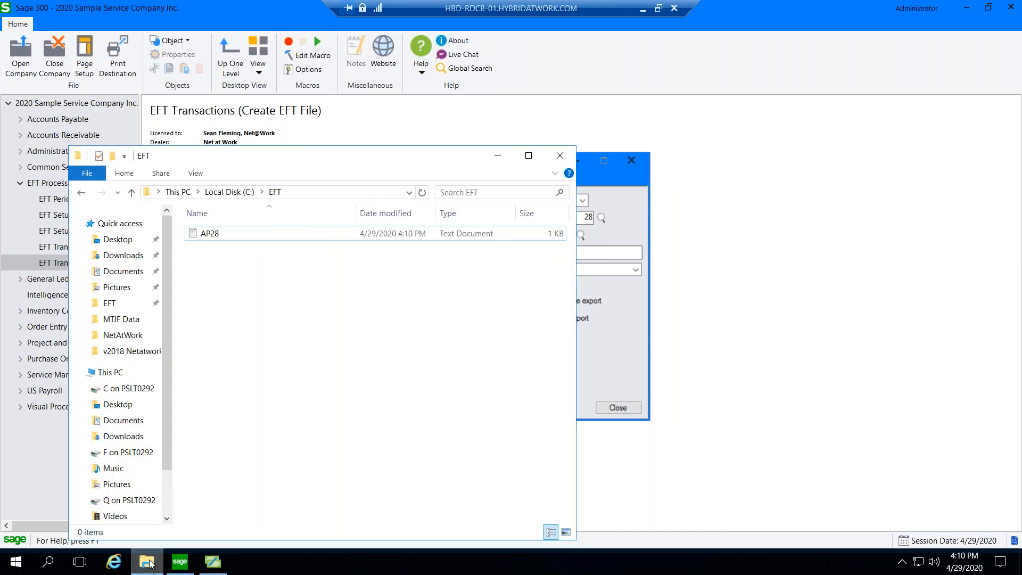
{"action": "double_click", "coordinate": [248, 238]}
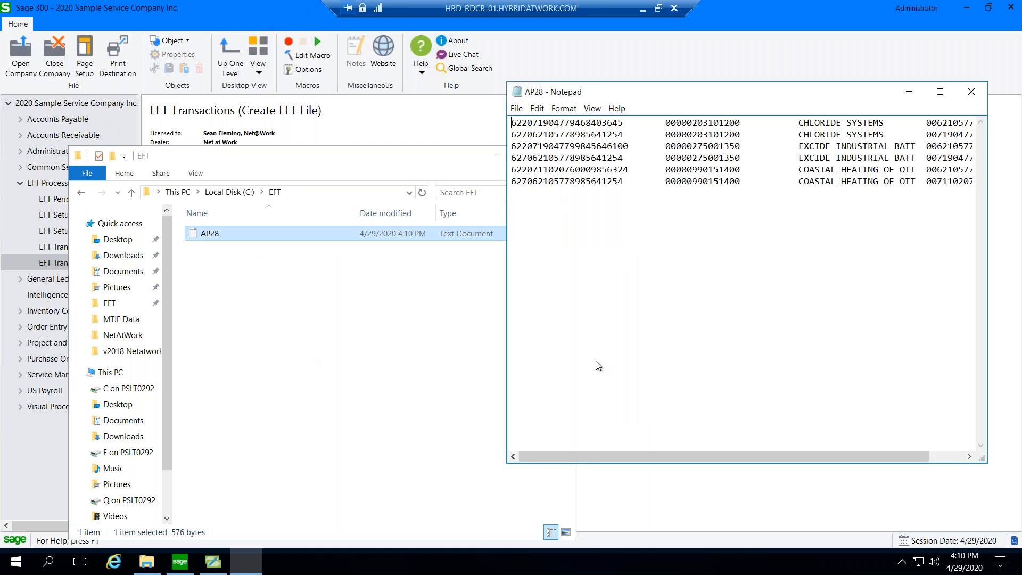
{"action": "left_click", "coordinate": [970, 102]}
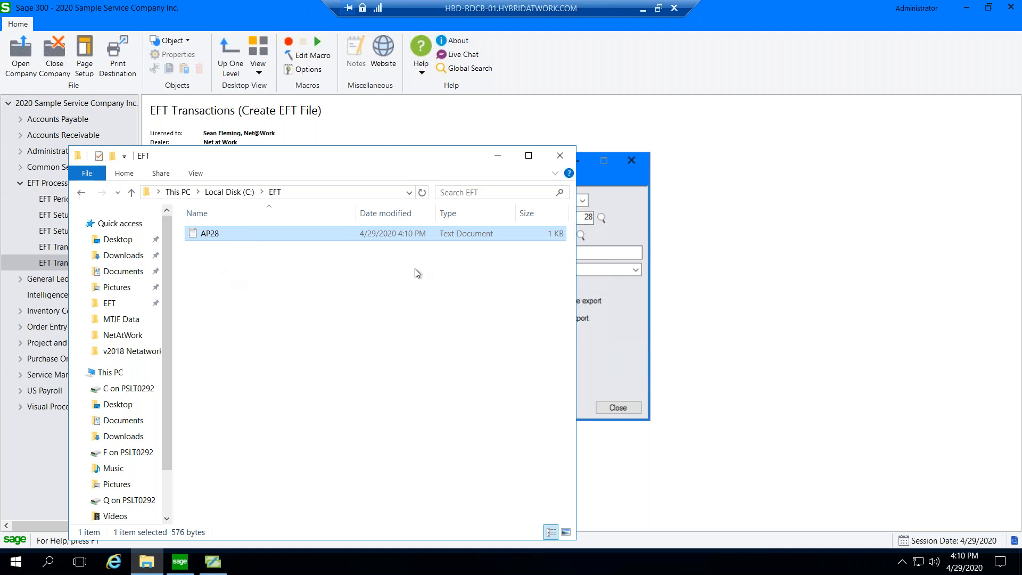
{"action": "left_click", "coordinate": [497, 158]}
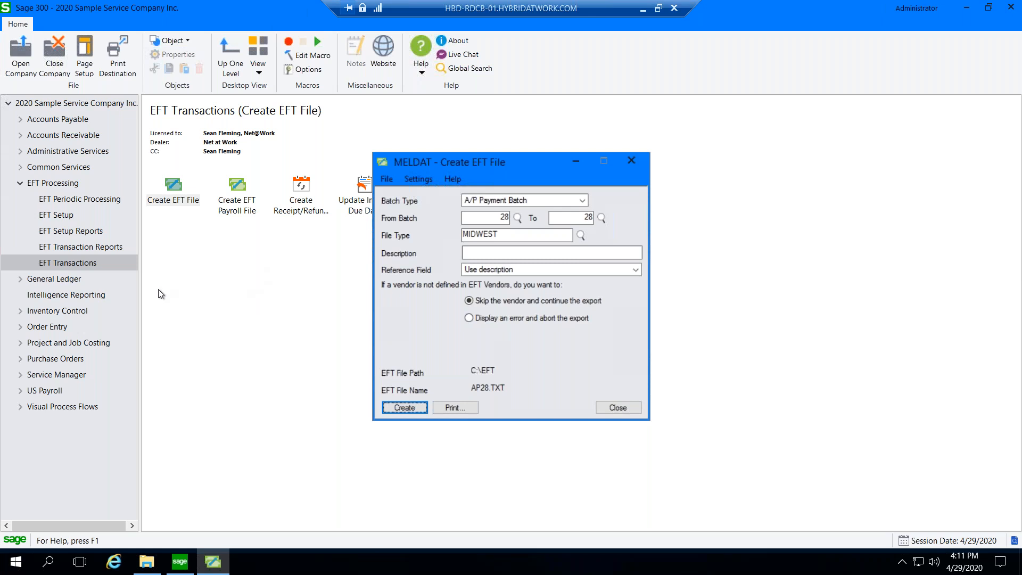
Step: Print the EFT advices for A/P payment batches 28 to 28 with the ELPAY01.RPT report
{"action": "left_click", "coordinate": [89, 246]}
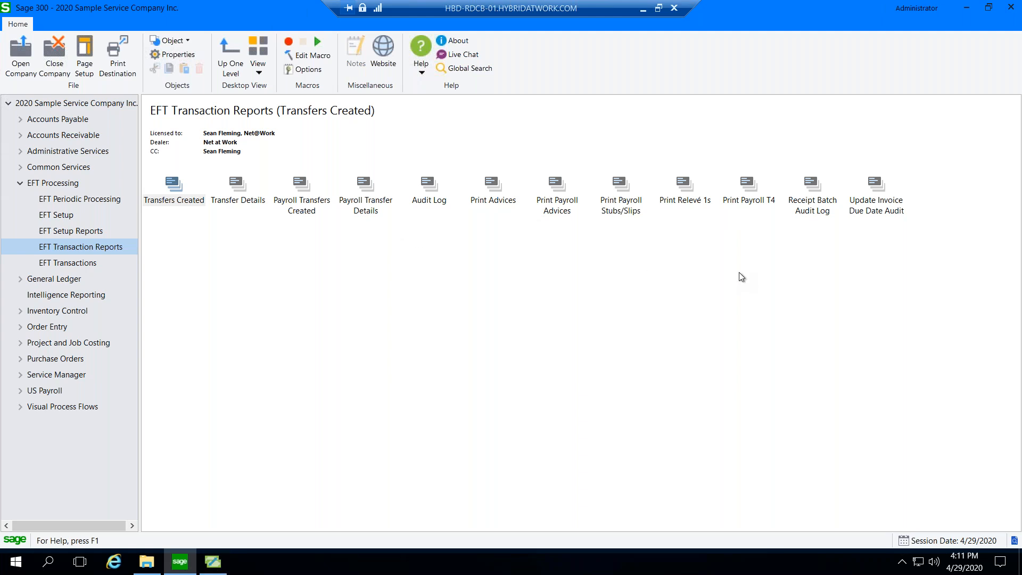
{"action": "double_click", "coordinate": [494, 183]}
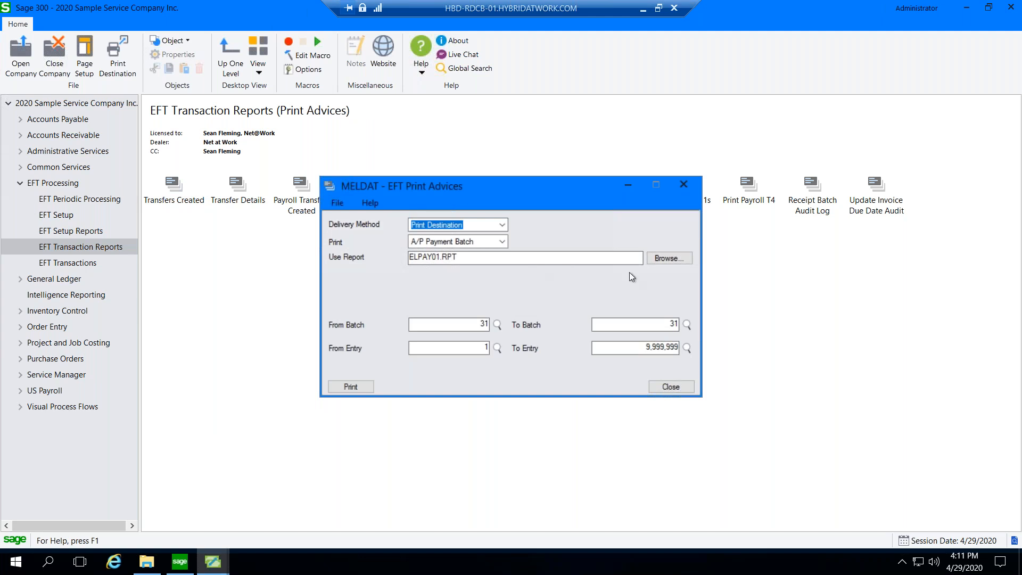
{"action": "left_click", "coordinate": [496, 324]}
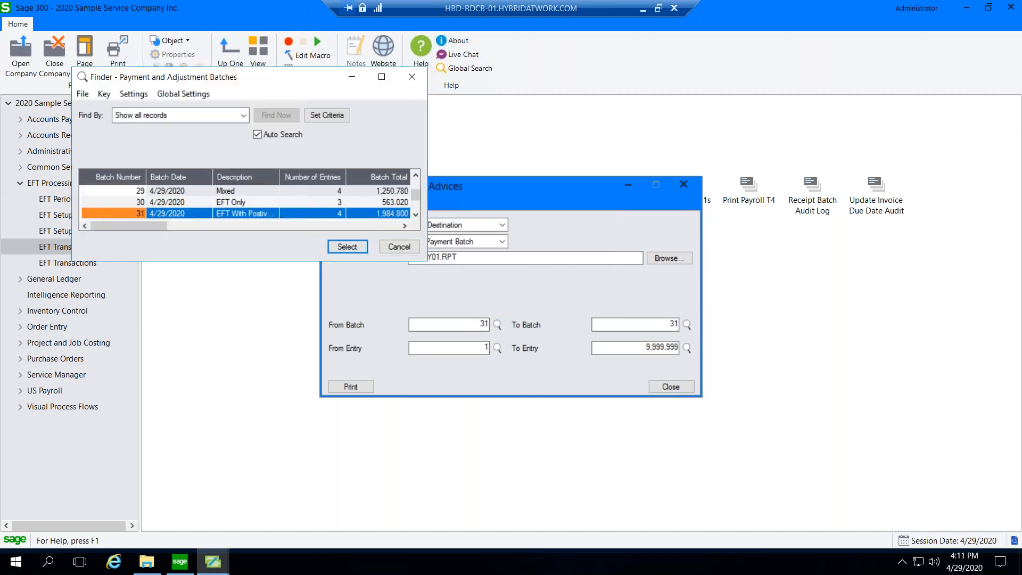
{"action": "left_click", "coordinate": [178, 193]}
{"action": "key", "text": "Up"}
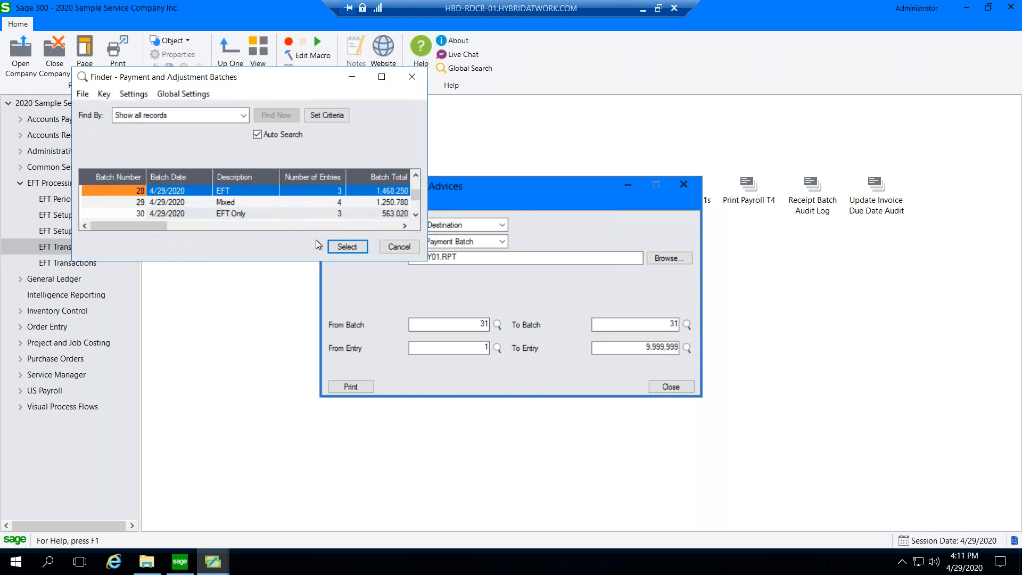
{"action": "left_click", "coordinate": [346, 246]}
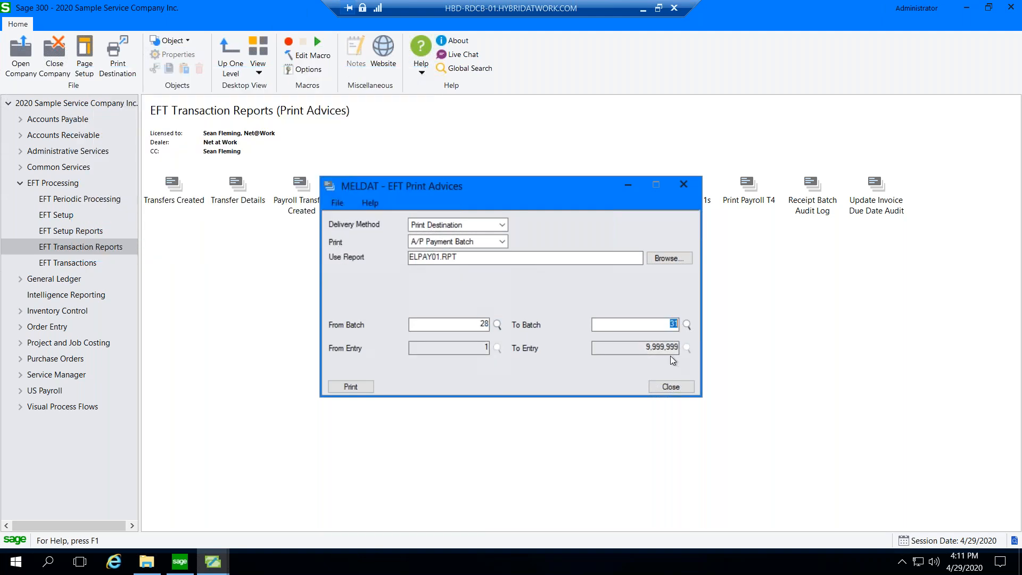
{"action": "type", "text": "28"}
{"action": "key", "text": "Tab"}
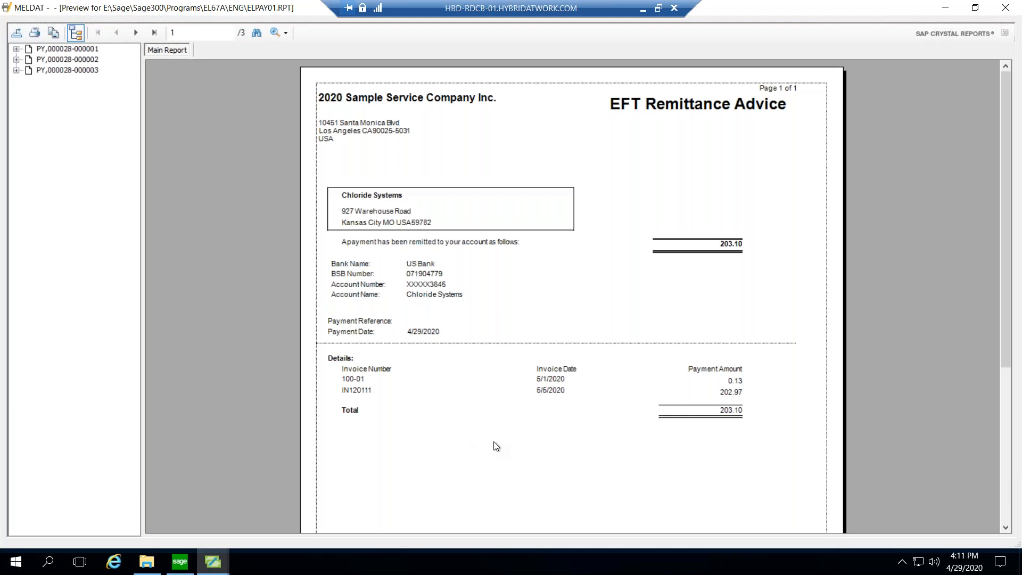
Step: Look through all three pages of the remittance advice preview, and close it along with the Print Advices window
{"action": "scroll", "coordinate": [495, 439], "scroll_direction": "down", "scroll_amount": 5}
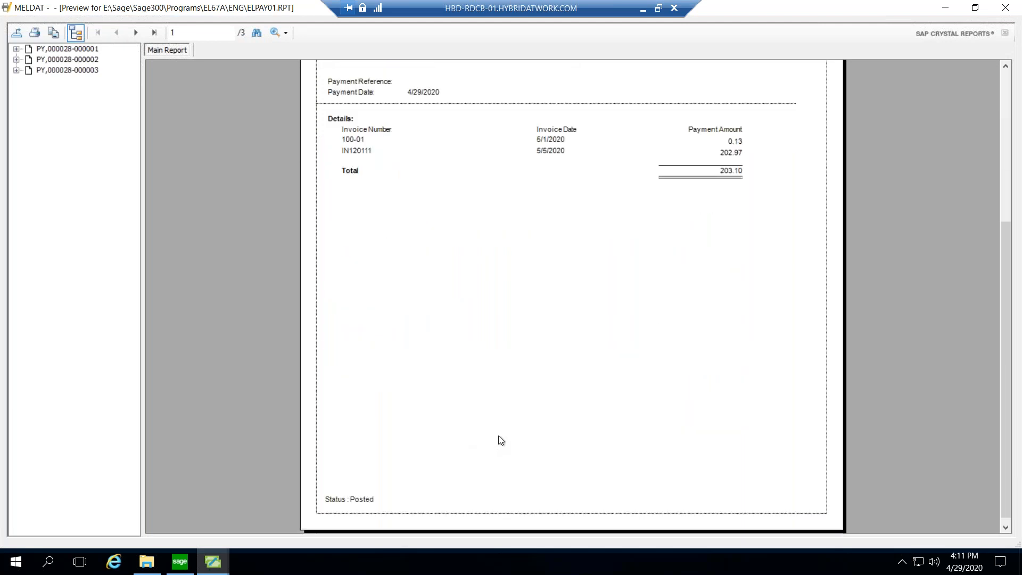
{"action": "scroll", "coordinate": [498, 435], "scroll_direction": "up", "scroll_amount": 5}
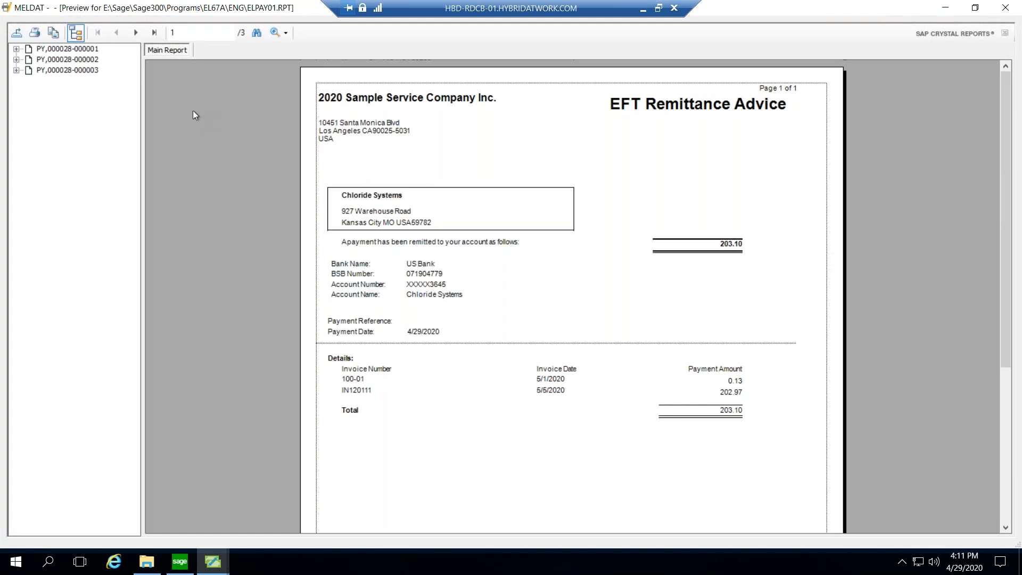
{"action": "left_click", "coordinate": [135, 34]}
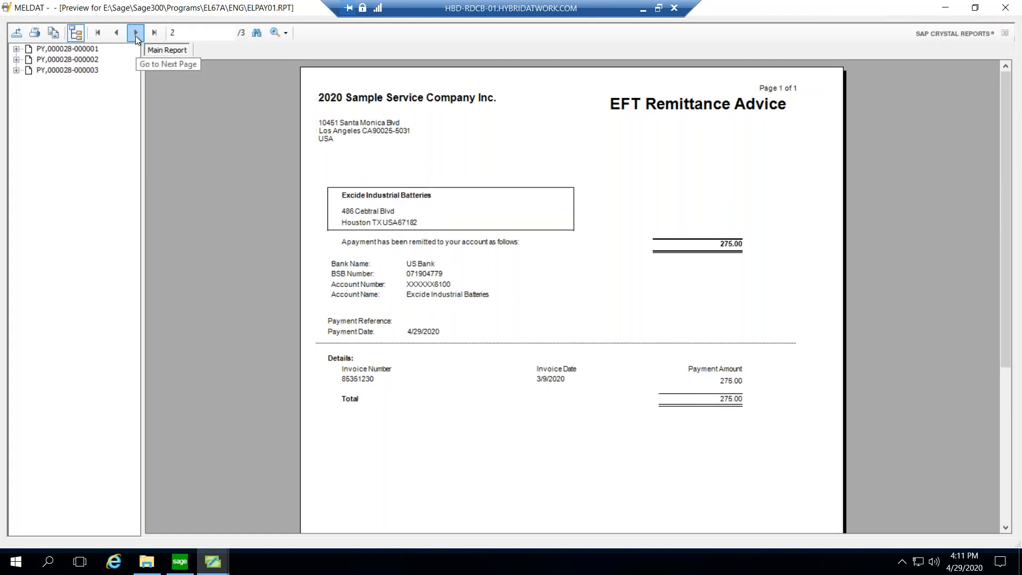
{"action": "left_click", "coordinate": [136, 35]}
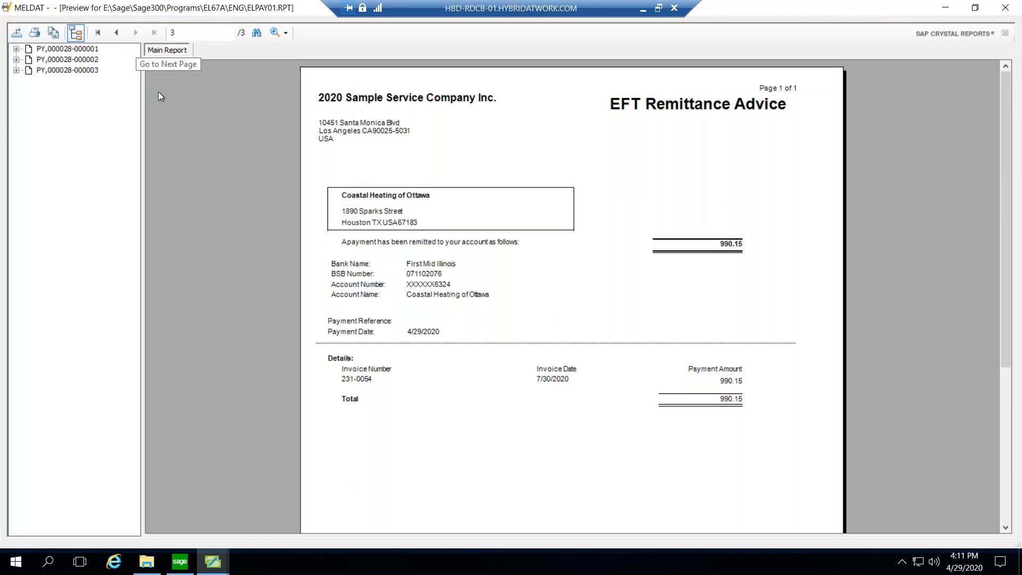
{"action": "left_click", "coordinate": [1007, 10]}
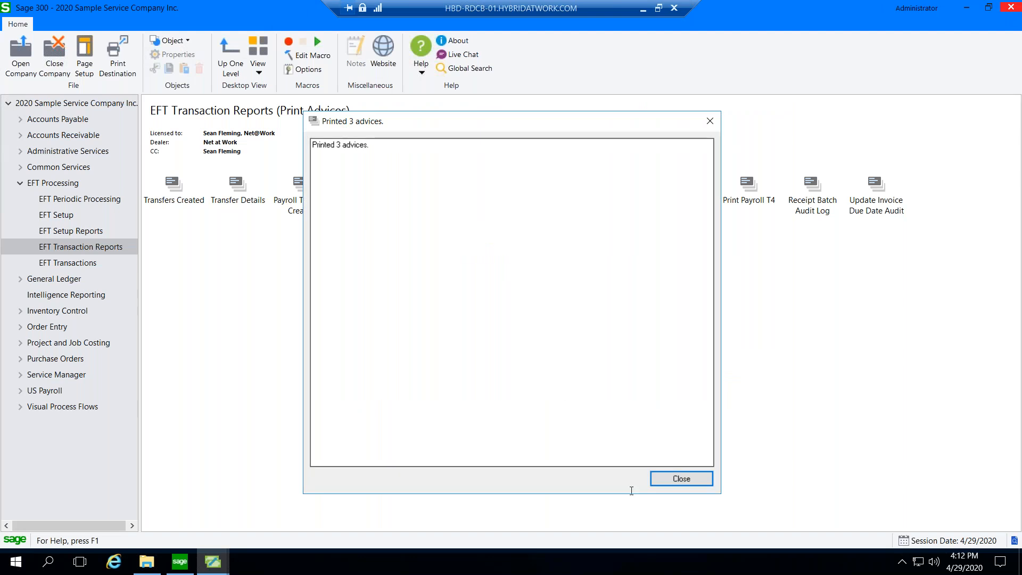
{"action": "left_click", "coordinate": [682, 481]}
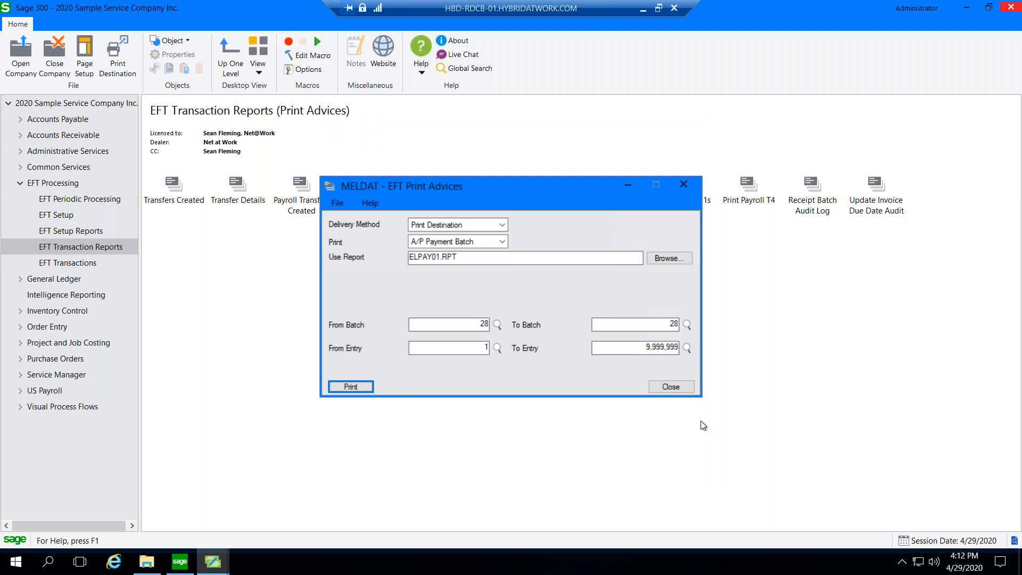
{"action": "left_click", "coordinate": [677, 388]}
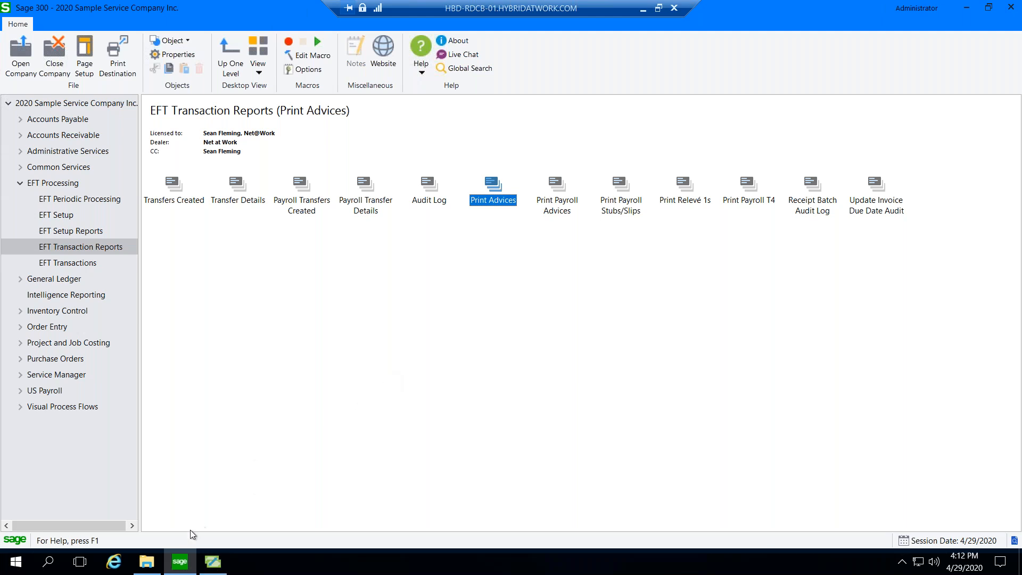
Step: Return to the Create EFT File window and set the A/P payment batch range from 31 to 31
{"action": "left_click", "coordinate": [226, 556]}
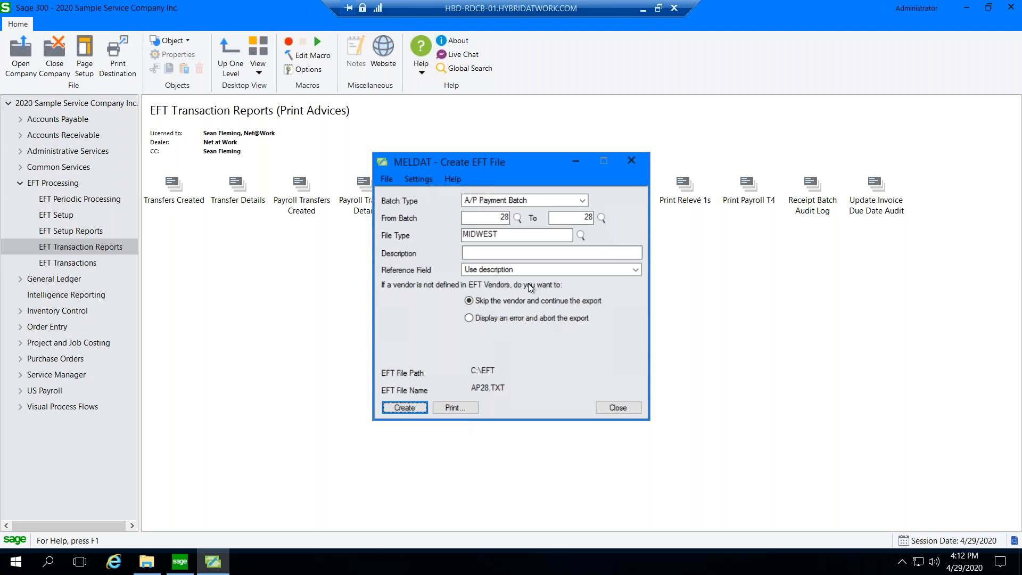
{"action": "left_click", "coordinate": [518, 218]}
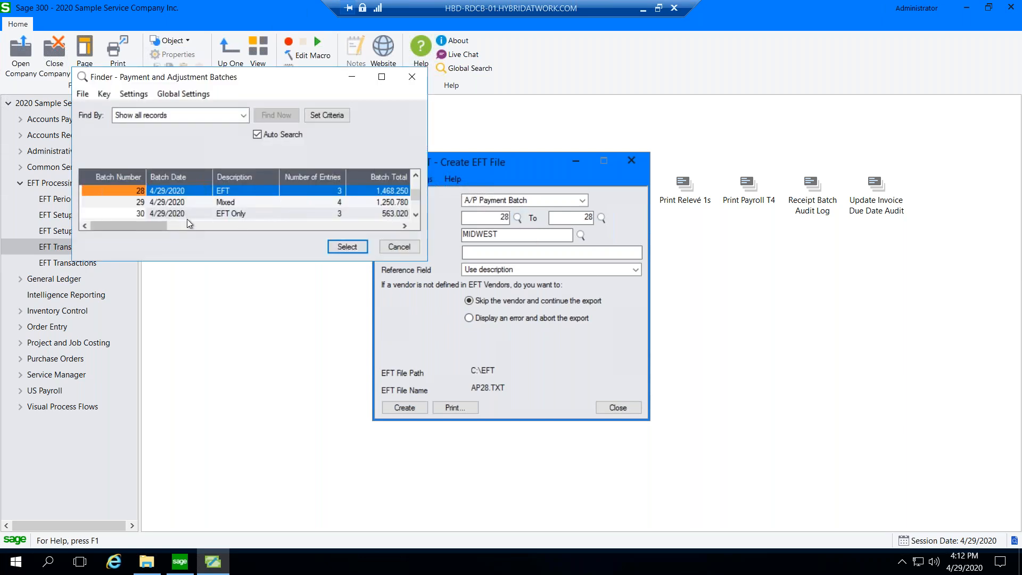
{"action": "left_click", "coordinate": [187, 217]}
{"action": "left_click", "coordinate": [354, 248]}
{"action": "type", "text": "31"}
{"action": "key", "text": "Tab"}
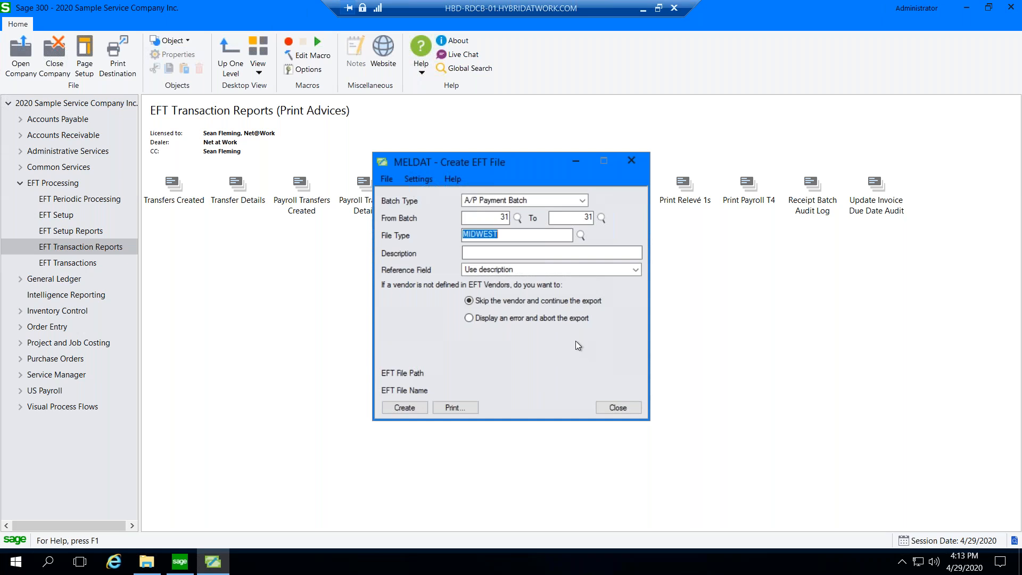
Step: Create the EFT file for batch 31 with the MIDWEST file type, and locate AP31 in the C:\EFT folder
{"action": "left_click", "coordinate": [410, 407]}
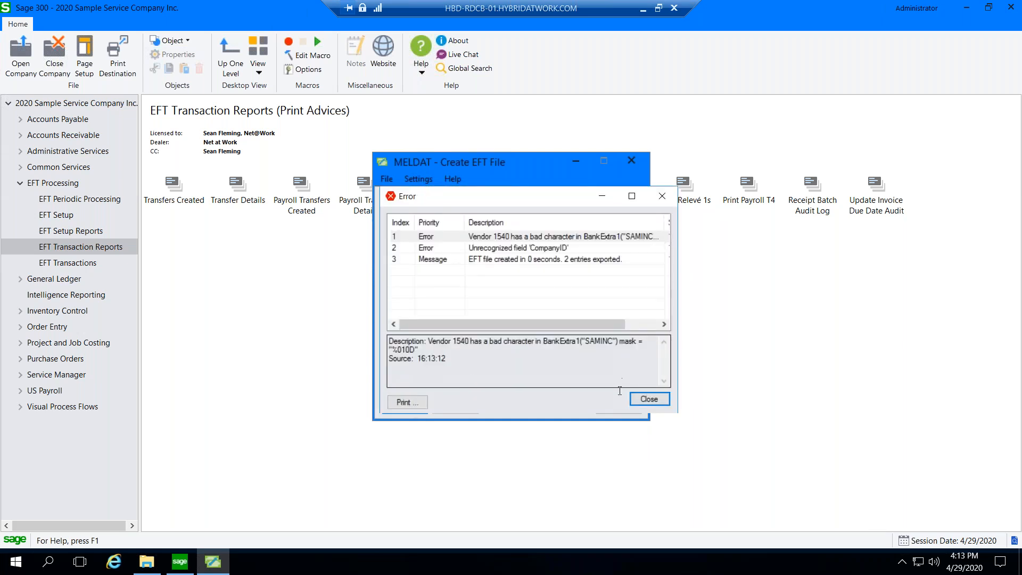
{"action": "left_click", "coordinate": [648, 399]}
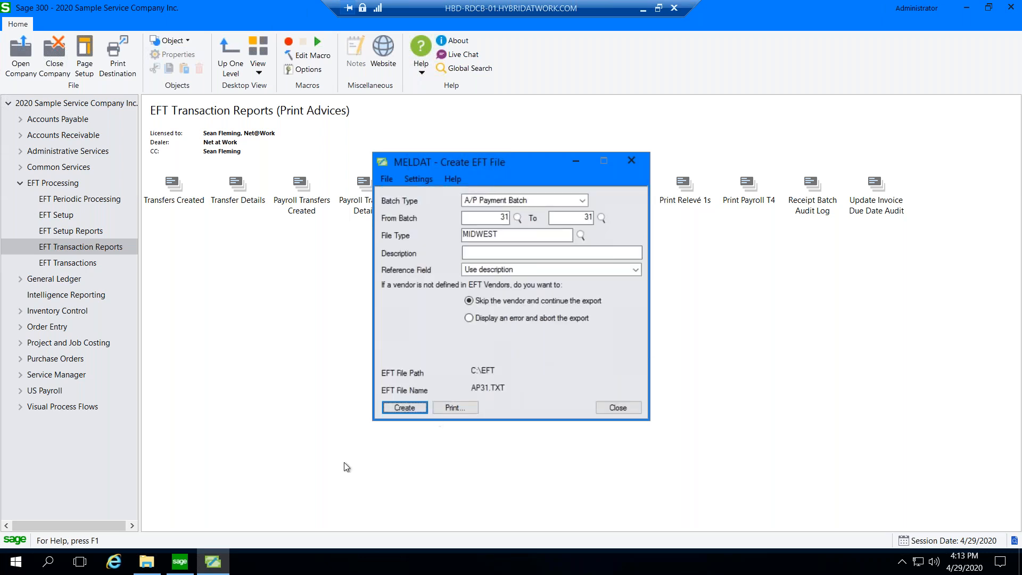
{"action": "left_click", "coordinate": [144, 563]}
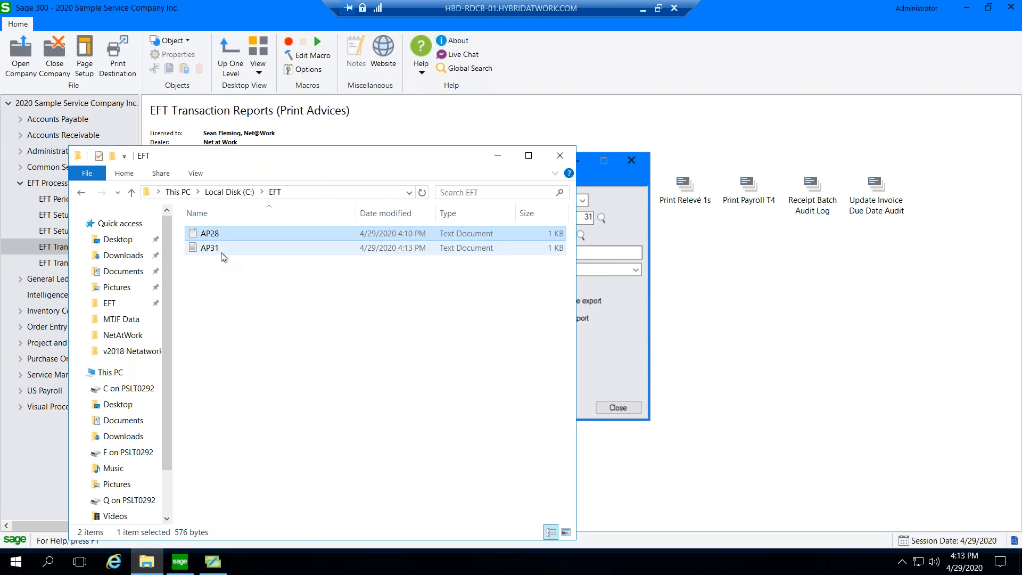
{"action": "left_click", "coordinate": [221, 250]}
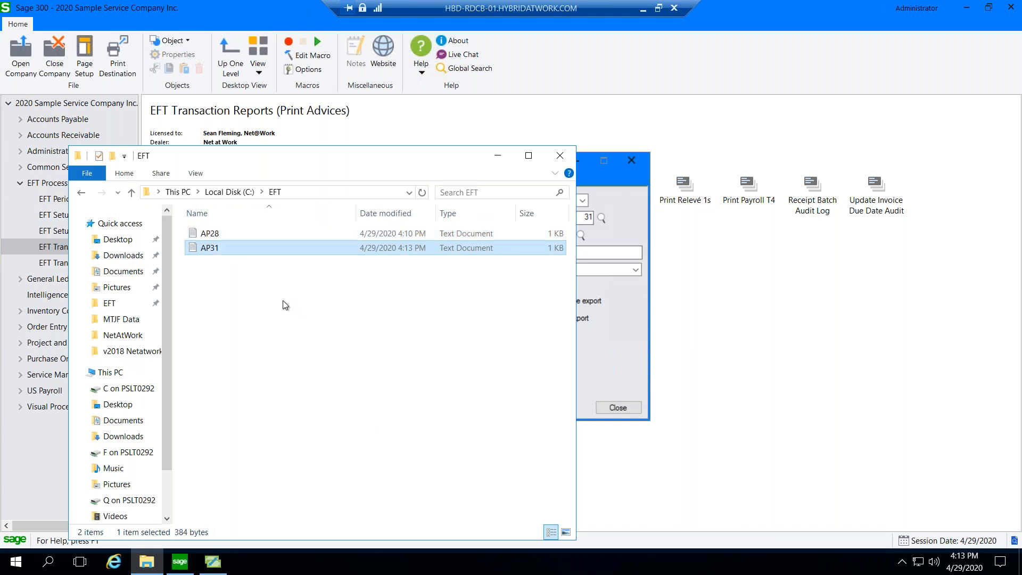
{"action": "left_click", "coordinate": [501, 158]}
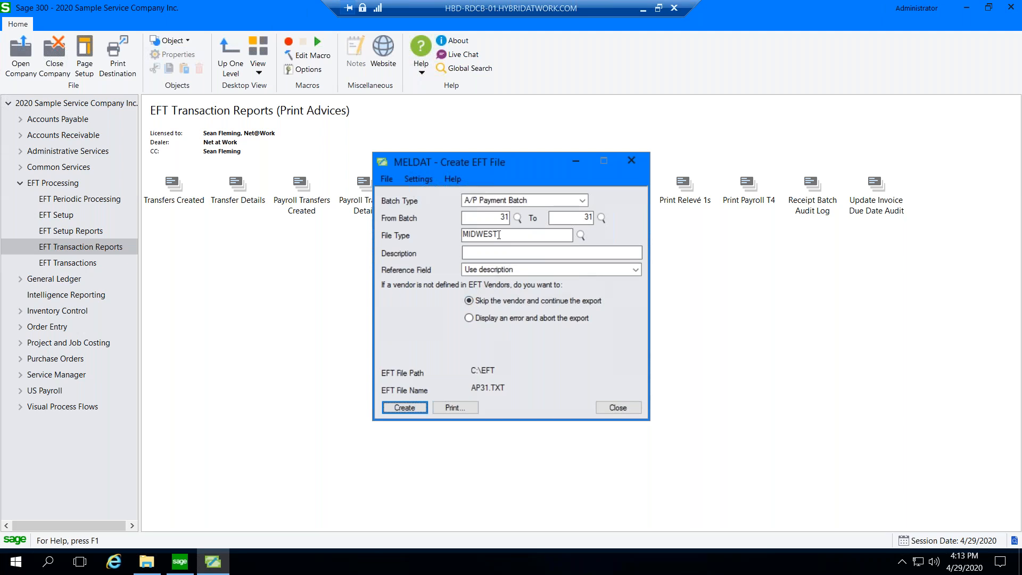
Step: Set the file type for the batch 31 export to USA_MIDWEST_PP
{"action": "left_click_drag", "start_coordinate": [500, 235], "coordinate": [439, 234]}
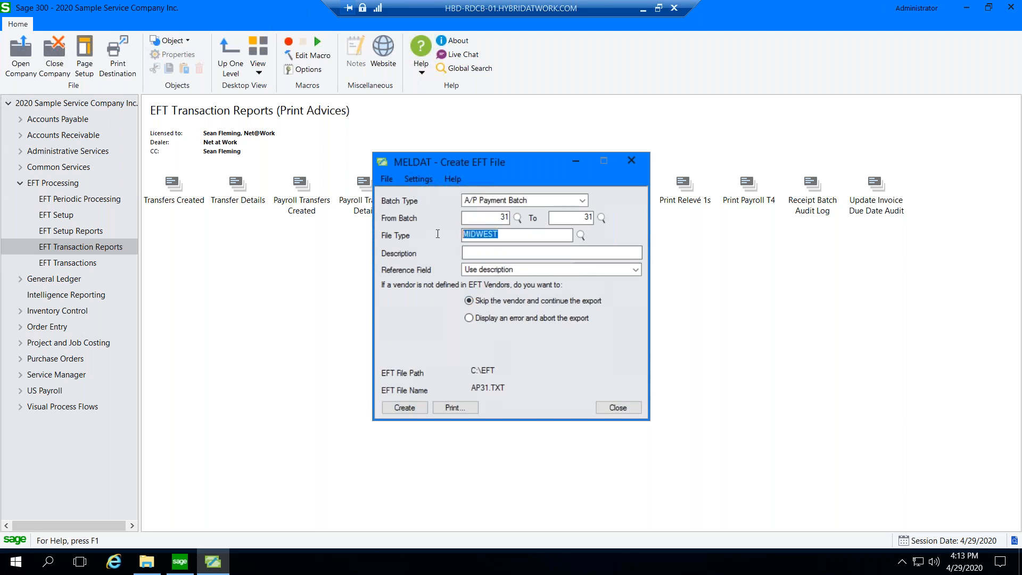
{"action": "type", "text": "USA_MISWEST_PP"}
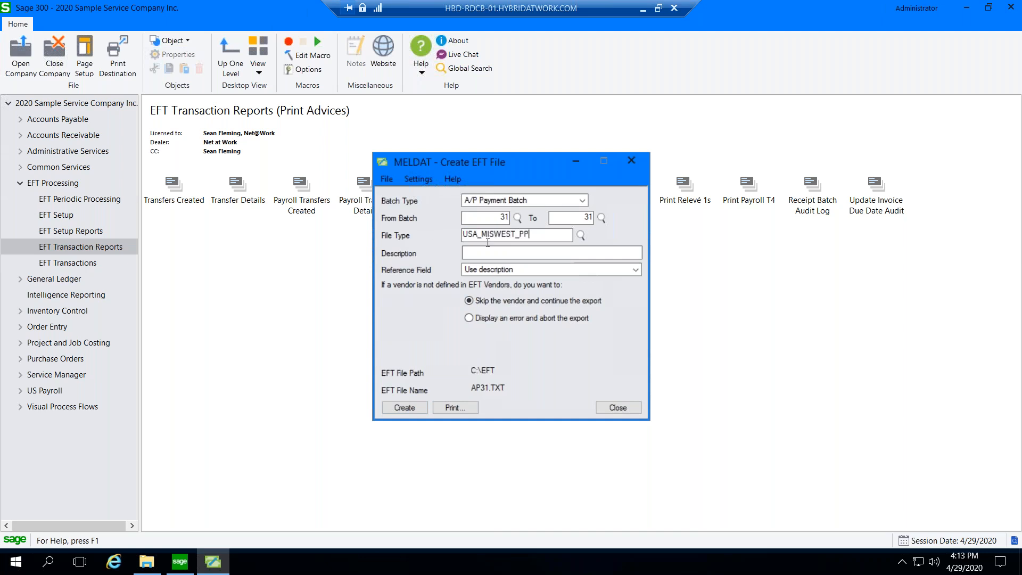
{"action": "key", "text": "Left"}
{"action": "key", "text": "Left"}
{"action": "key", "text": "Left"}
{"action": "key", "text": "Left"}
{"action": "key", "text": "Left"}
{"action": "key", "text": "Left"}
{"action": "key", "text": "Left"}
Step: Create the EFT file for A/P payment batch 31 again, overwriting the existing export
{"action": "left_click", "coordinate": [409, 406]}
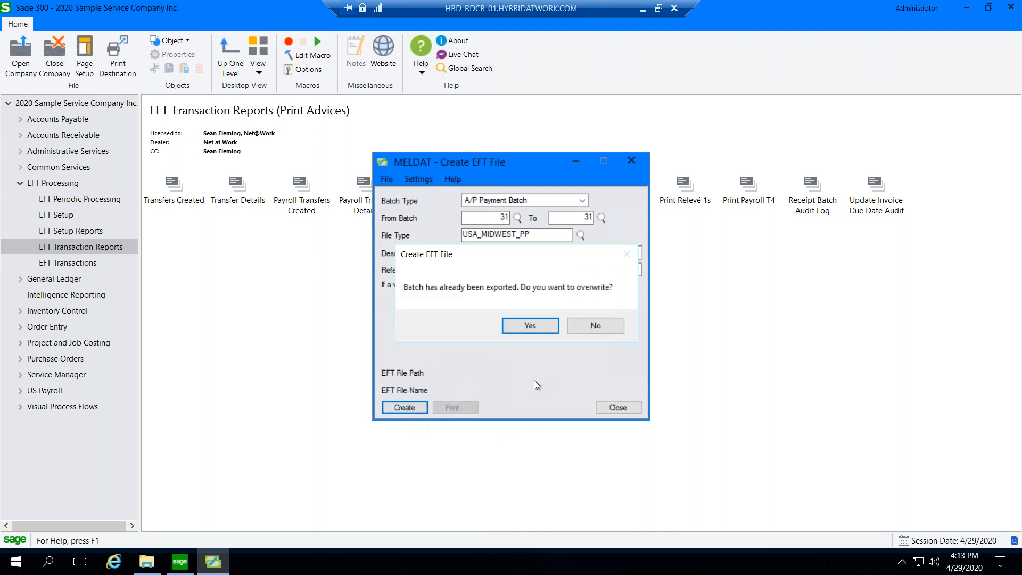
{"action": "left_click", "coordinate": [531, 326]}
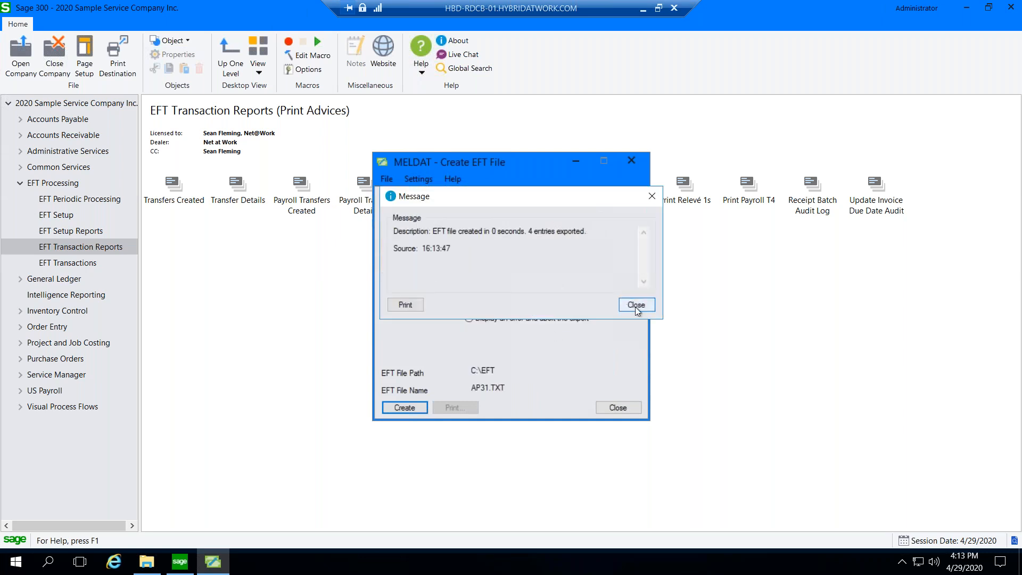
{"action": "left_click", "coordinate": [637, 306]}
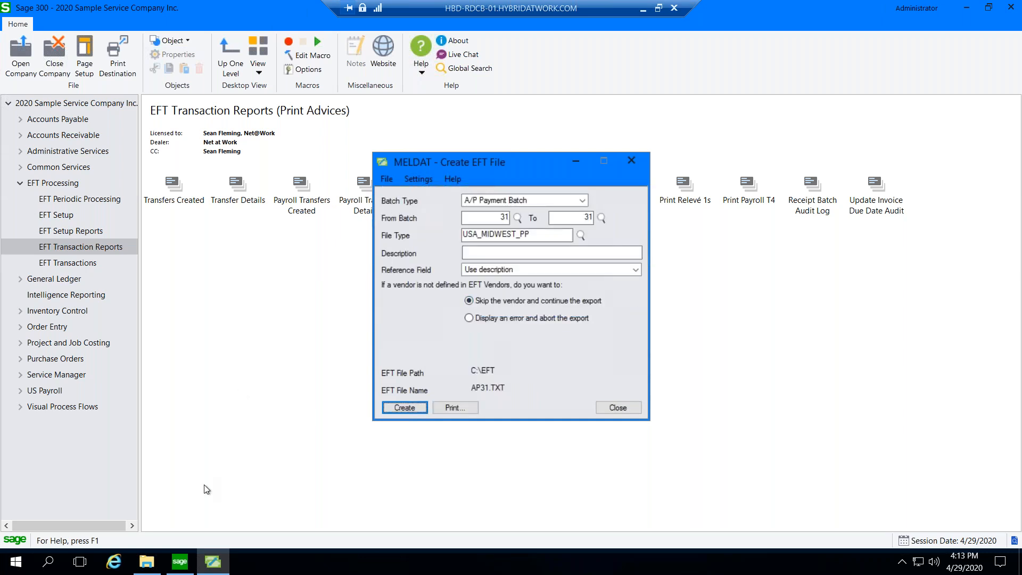
Step: Review the payment lines in the AP31 text file in C:\EFT, and put it away along with the Create EFT File window
{"action": "left_click", "coordinate": [147, 562]}
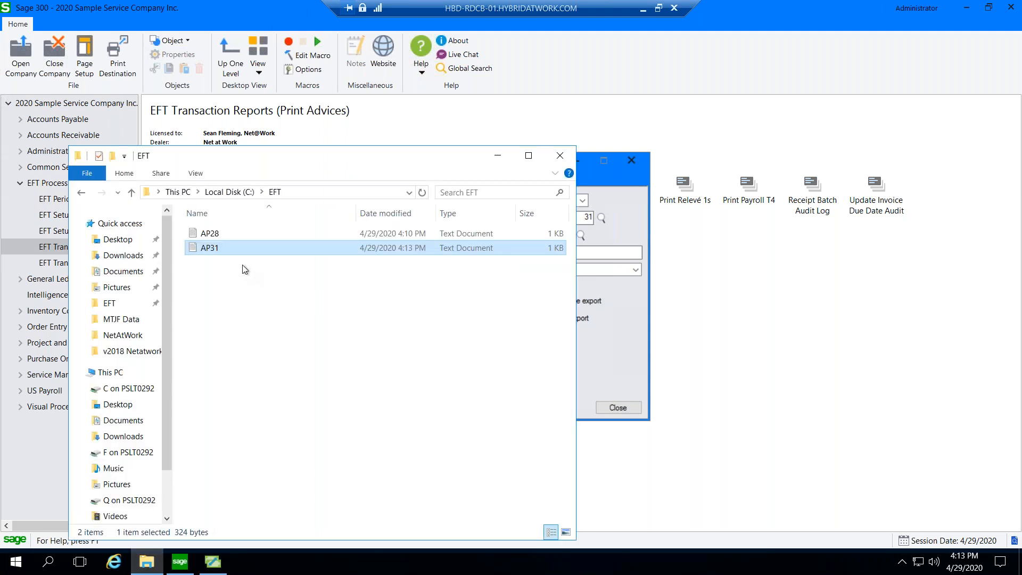
{"action": "double_click", "coordinate": [211, 251]}
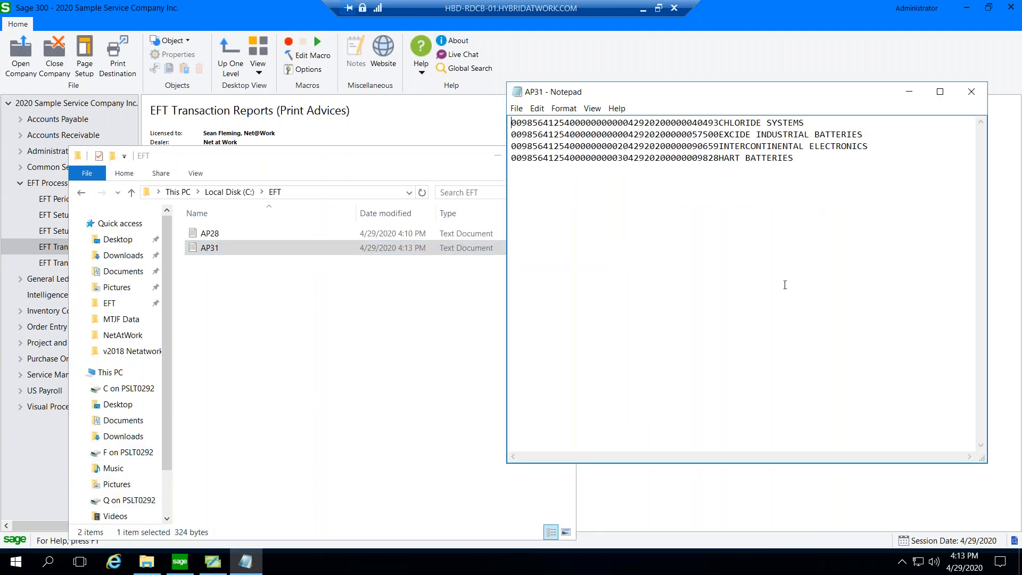
{"action": "left_click_drag", "start_coordinate": [605, 127], "coordinate": [668, 137]}
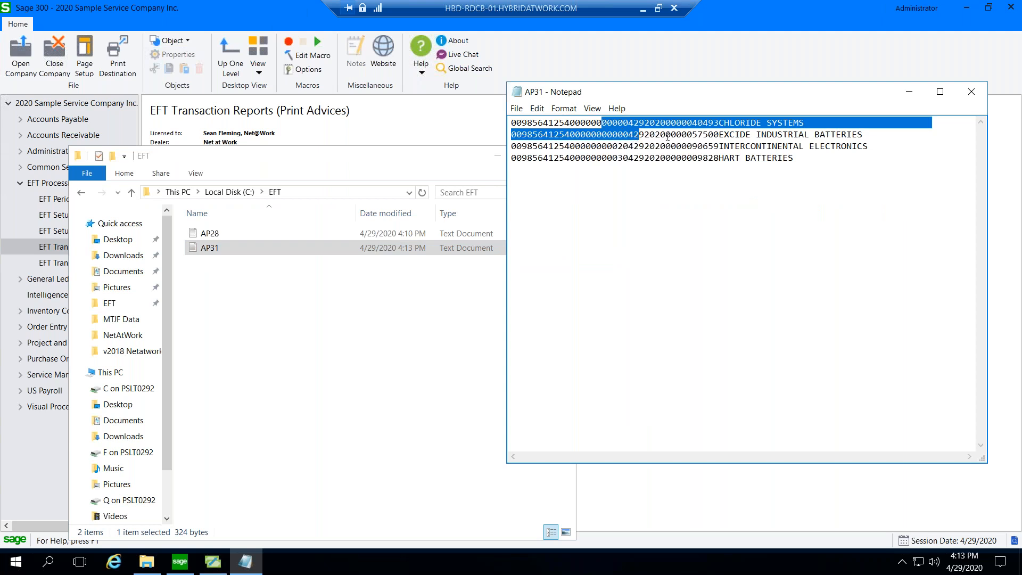
{"action": "left_click", "coordinate": [619, 147]}
{"action": "key", "text": "shift+Right"}
{"action": "left_click_drag", "start_coordinate": [623, 158], "coordinate": [623, 147]}
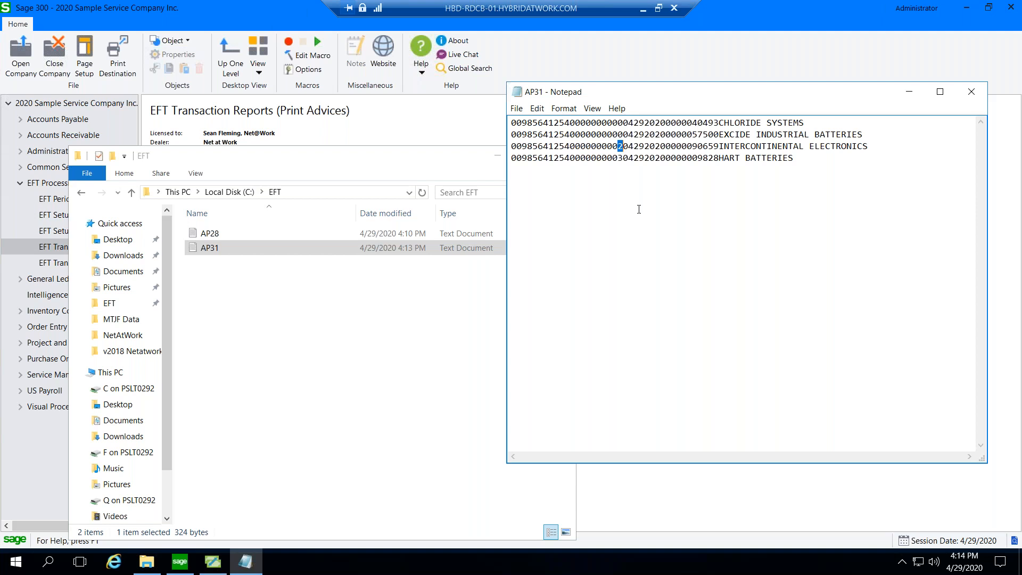
{"action": "left_click", "coordinate": [978, 97]}
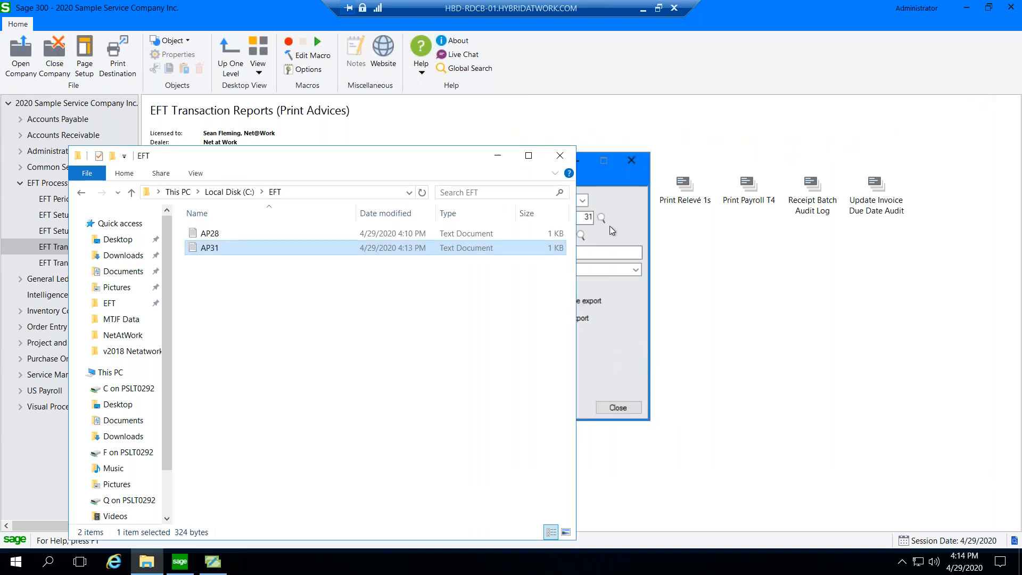
{"action": "left_click", "coordinate": [500, 155]}
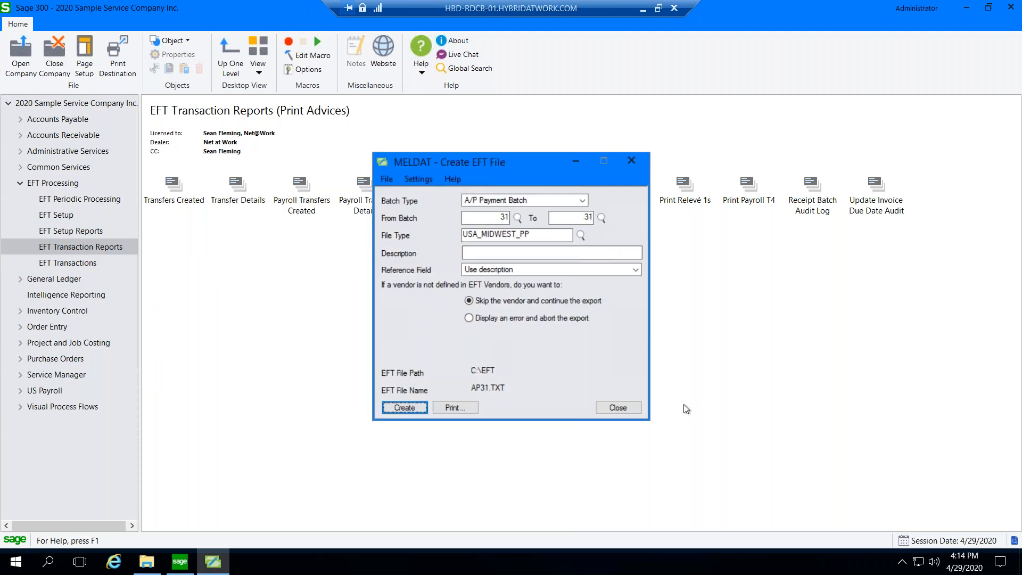
{"action": "left_click", "coordinate": [628, 408]}
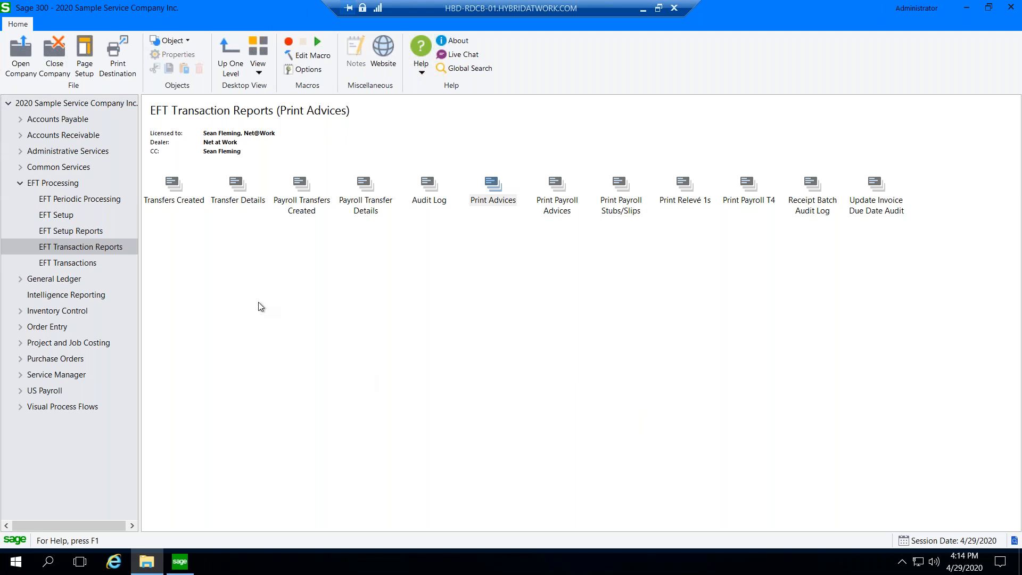
Step: Look through the EFT vendor records for Chloride Systems, Excide Industrial Batteries and Intercontinental Electronics, including the available status options
{"action": "left_click", "coordinate": [75, 214]}
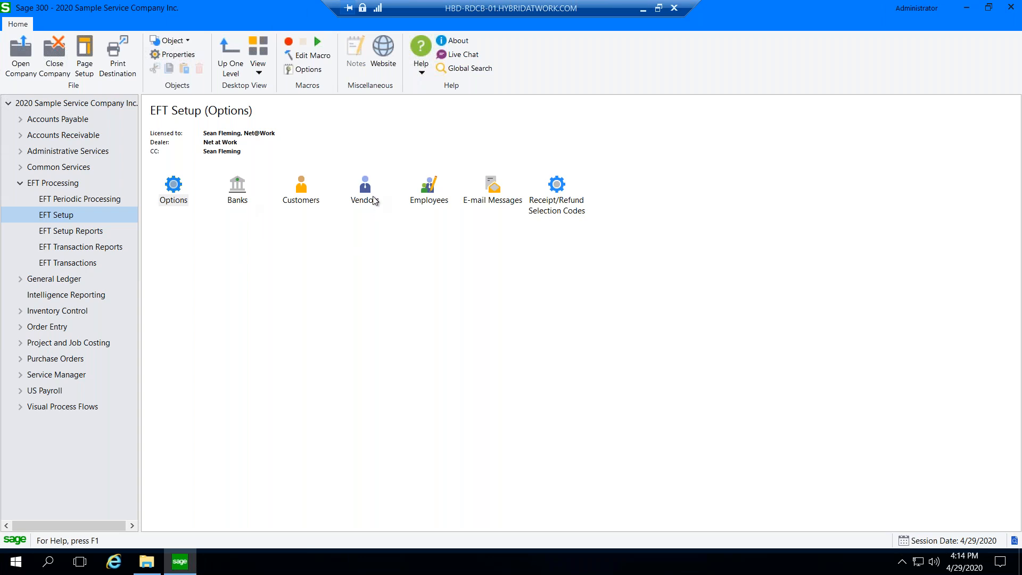
{"action": "double_click", "coordinate": [365, 195]}
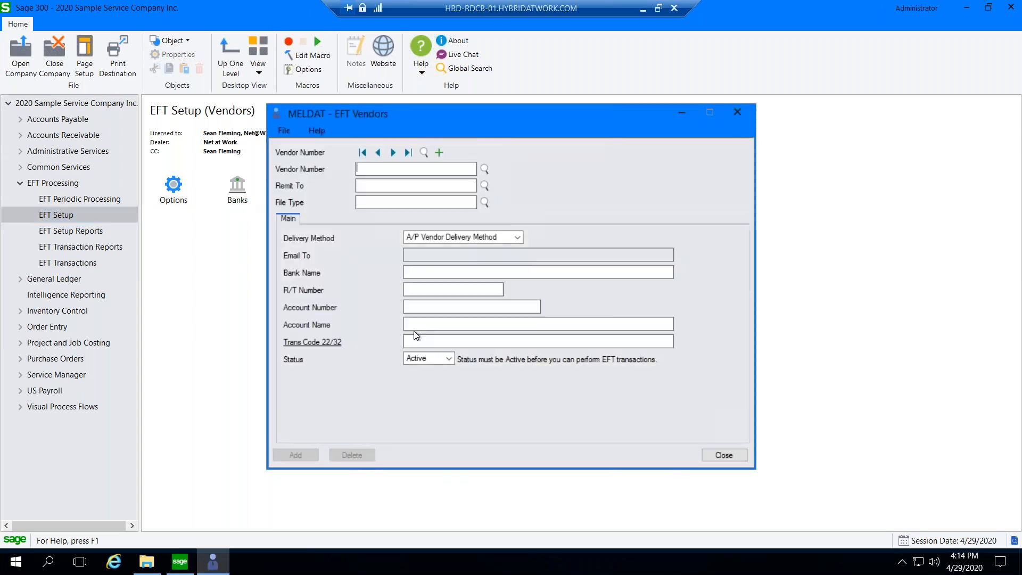
{"action": "left_click", "coordinate": [397, 154]}
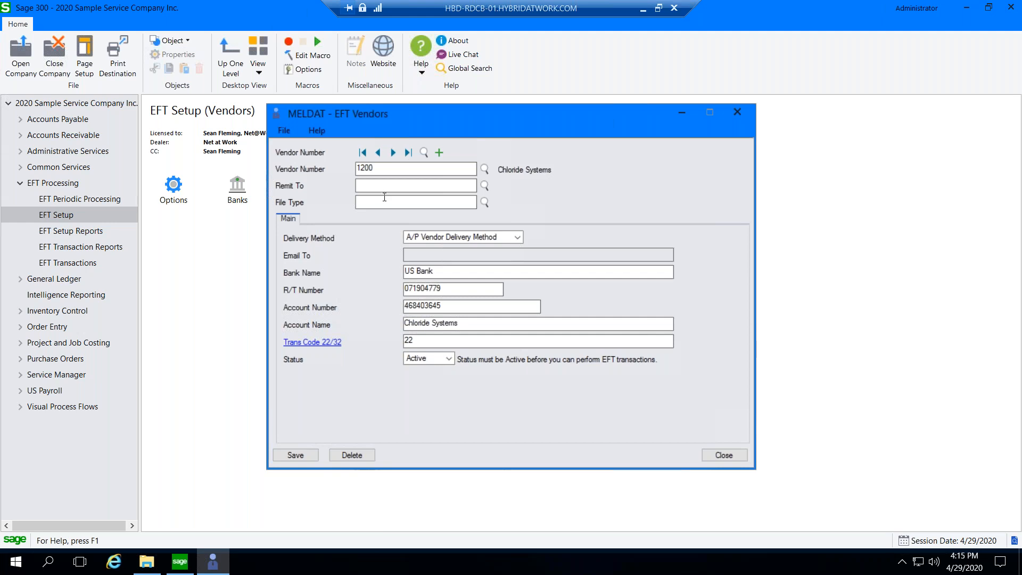
{"action": "left_click", "coordinate": [393, 153]}
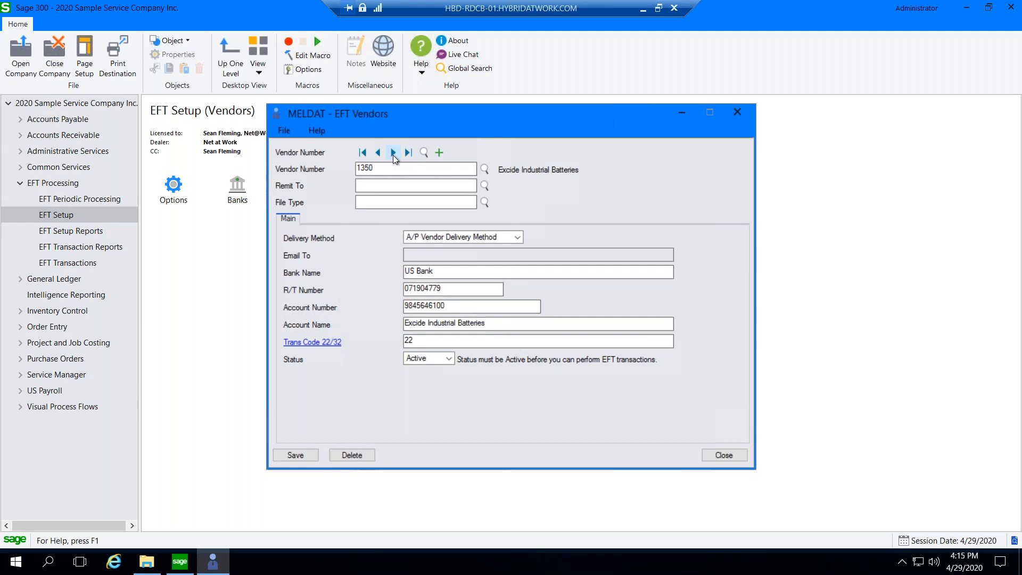
{"action": "left_click", "coordinate": [393, 153]}
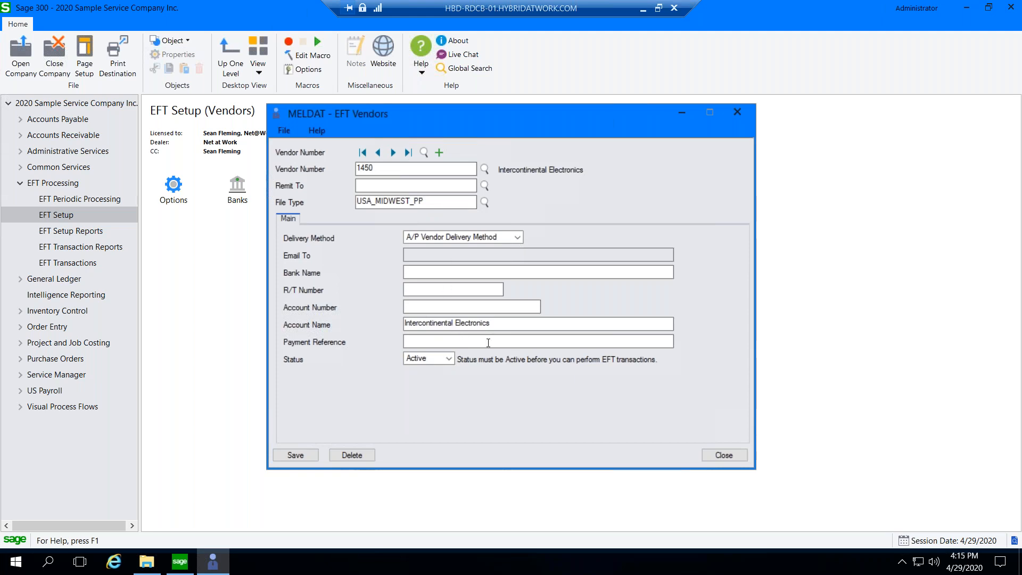
{"action": "left_click", "coordinate": [449, 358]}
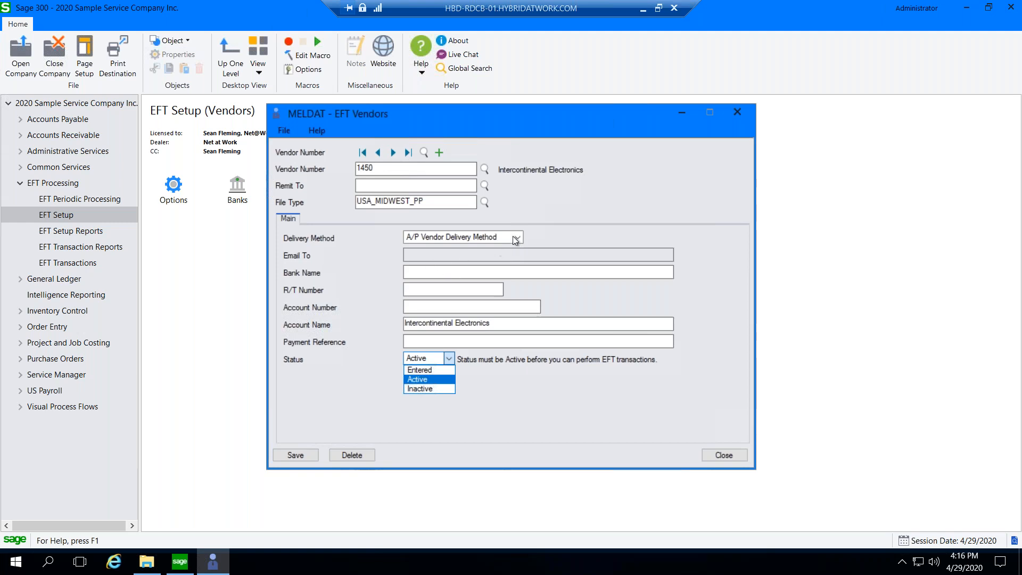
{"action": "left_click", "coordinate": [381, 152]}
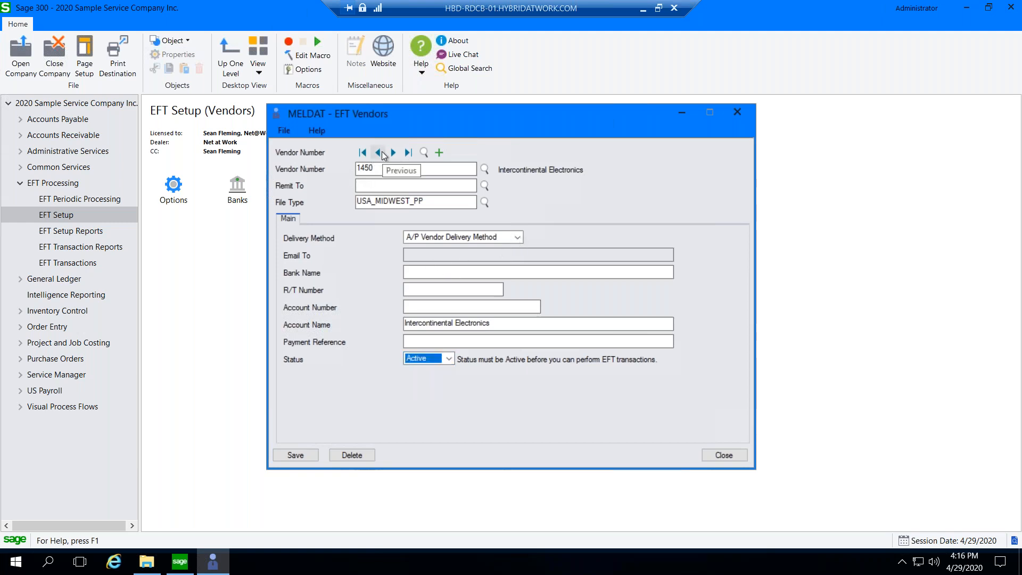
Step: Try the EFT Vendor E-mail To delivery method for Excide Industrial Batteries, and close EFT Vendors without saving
{"action": "left_click", "coordinate": [381, 152]}
{"action": "left_click", "coordinate": [381, 151]}
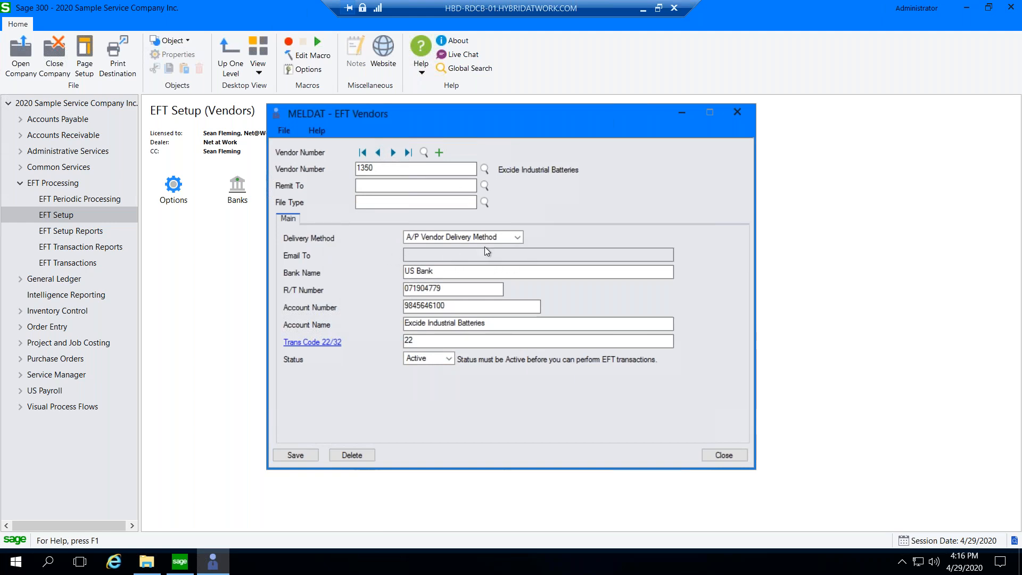
{"action": "left_click", "coordinate": [518, 239]}
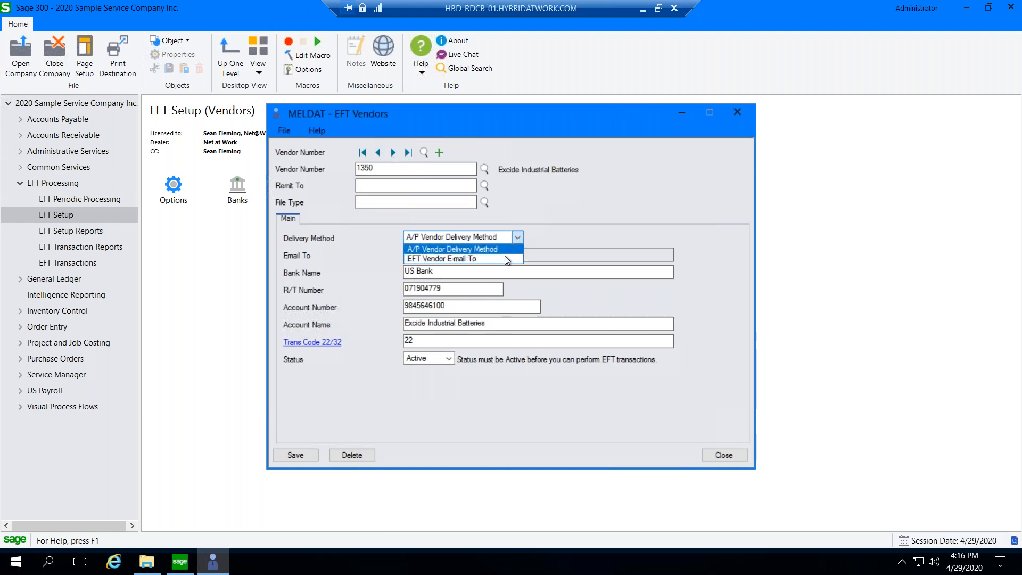
{"action": "left_click", "coordinate": [510, 259]}
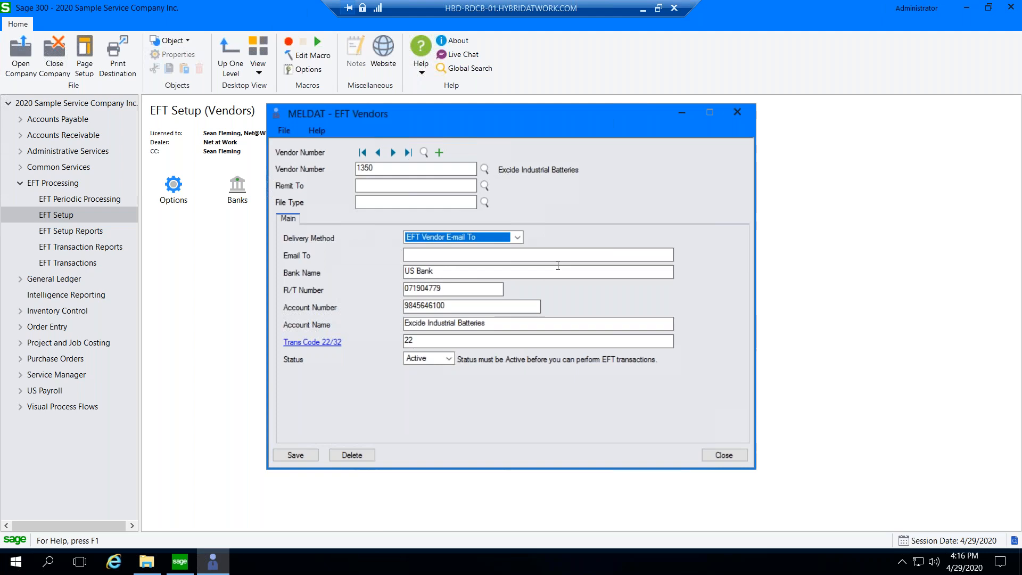
{"action": "left_click", "coordinate": [460, 256]}
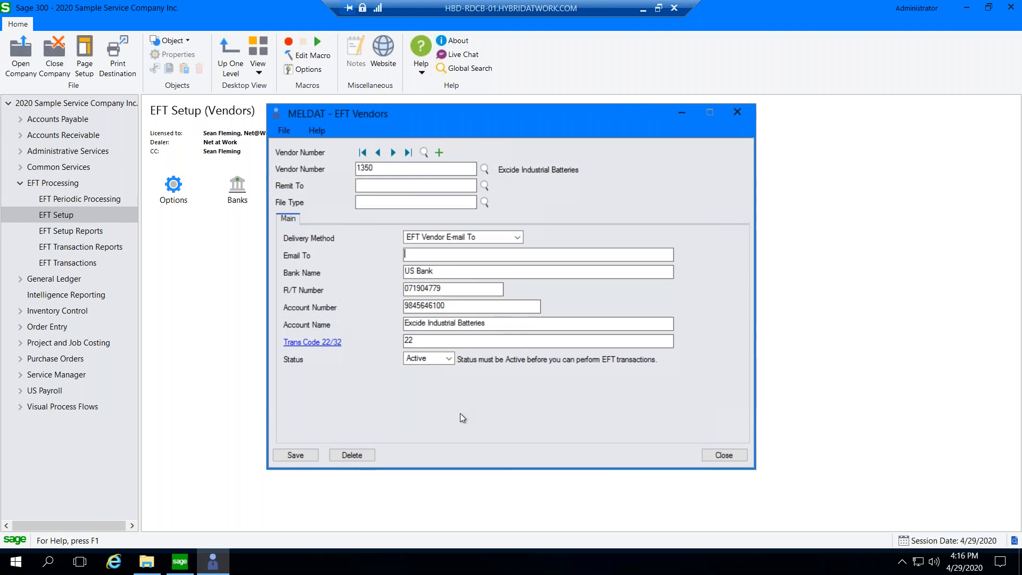
{"action": "left_click", "coordinate": [723, 454]}
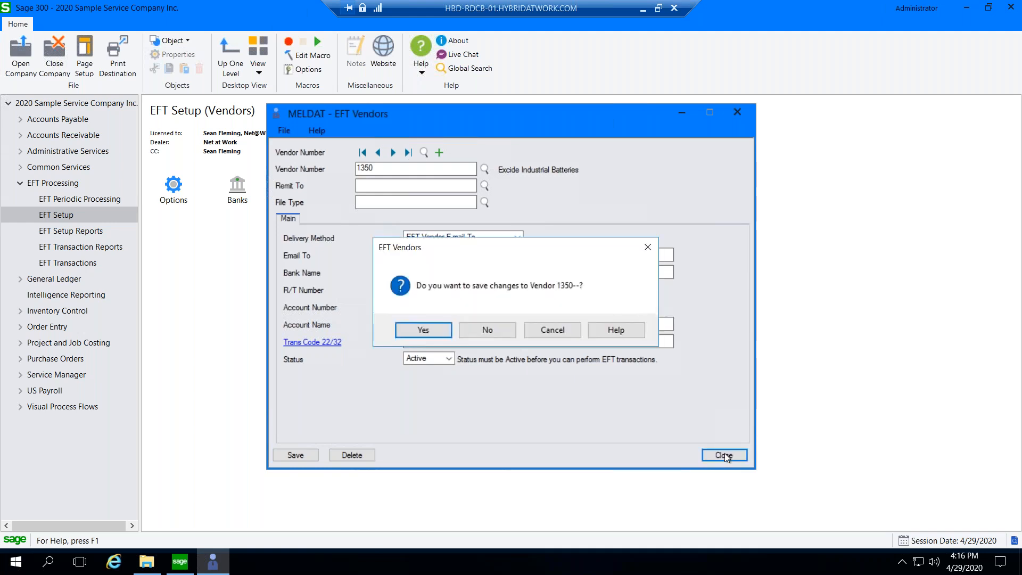
{"action": "left_click", "coordinate": [488, 330]}
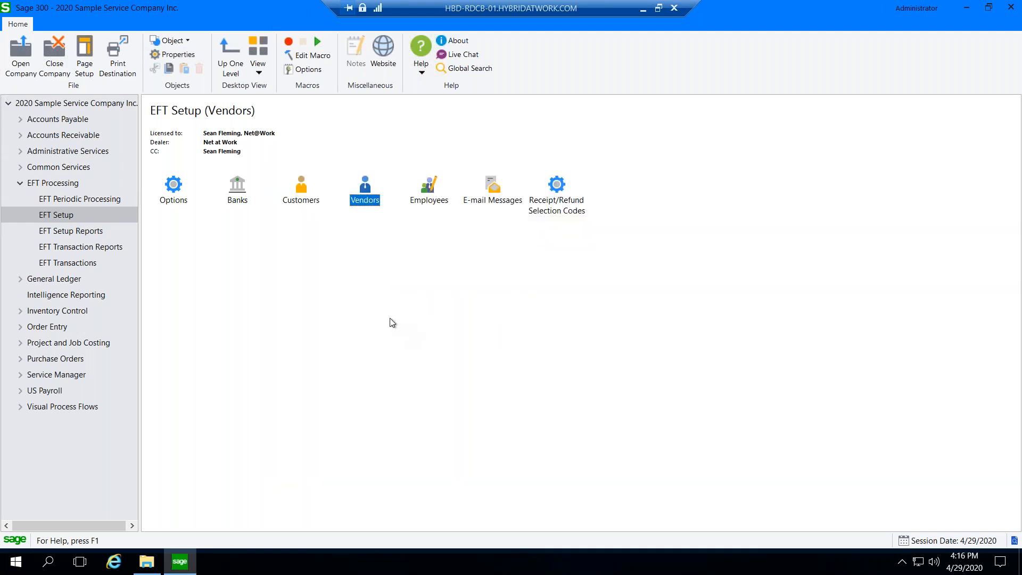
{"action": "left_click", "coordinate": [303, 190]}
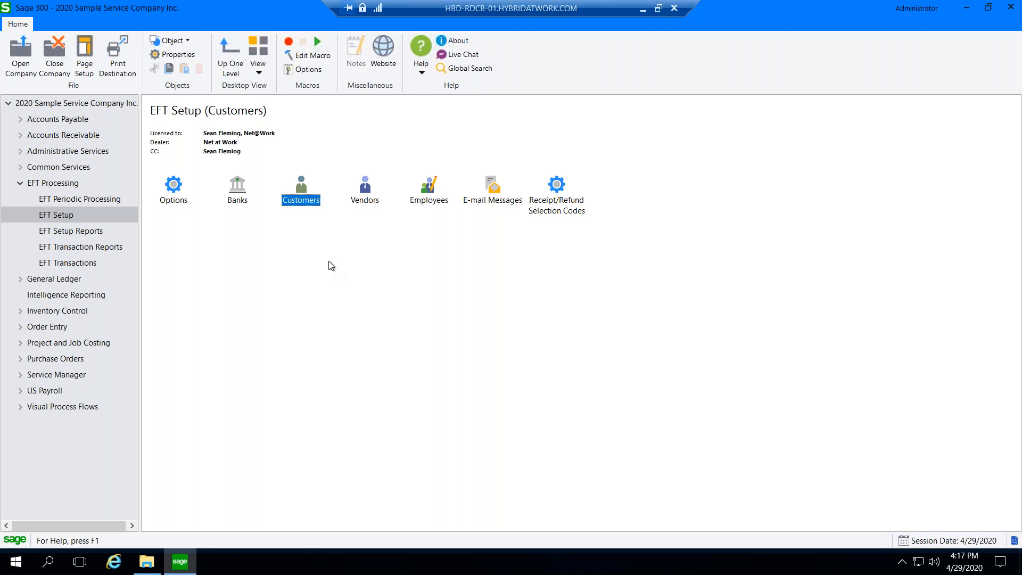
{"action": "left_click", "coordinate": [435, 188]}
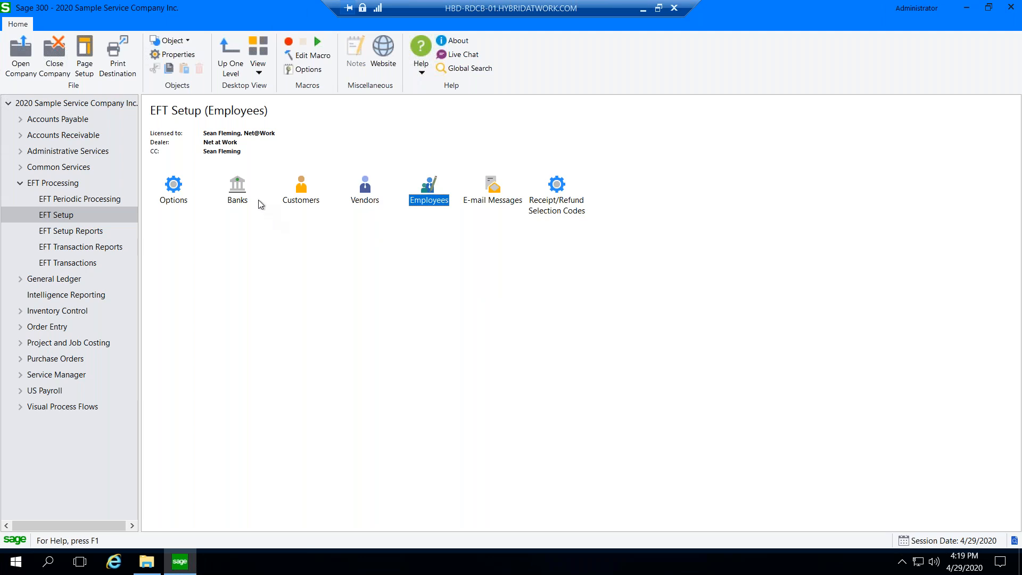
Step: Open the EFT bank record for City Commercial Bank and search its EFT file types for descriptions containing "pre"
{"action": "double_click", "coordinate": [237, 189]}
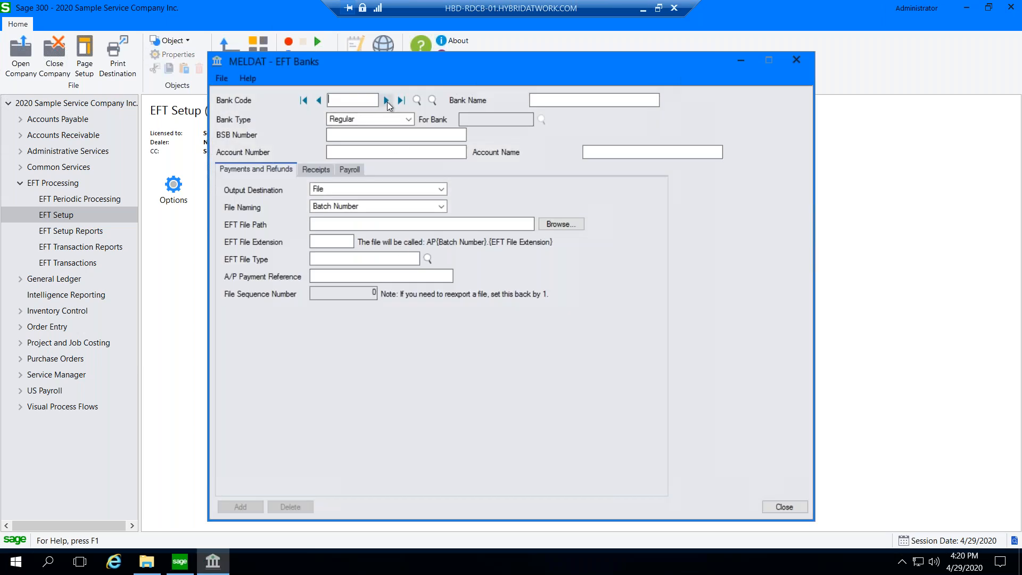
{"action": "left_click", "coordinate": [387, 100]}
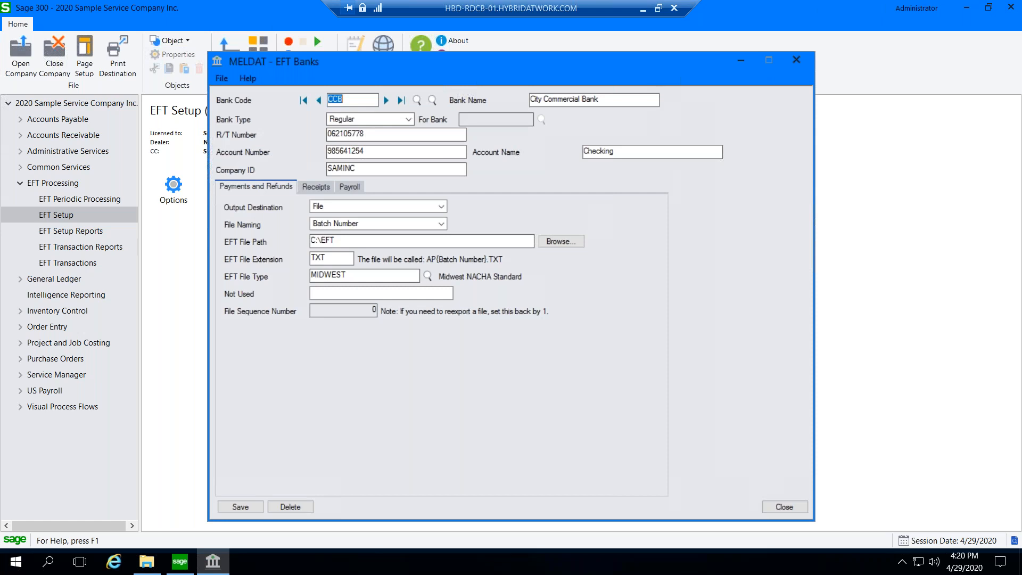
{"action": "left_click", "coordinate": [427, 276]}
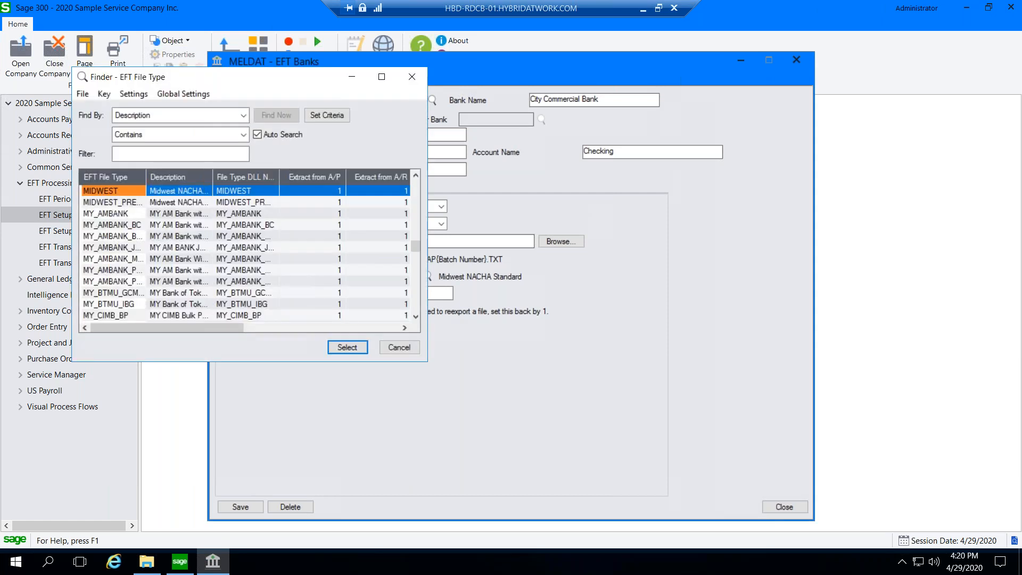
{"action": "left_click", "coordinate": [172, 153]}
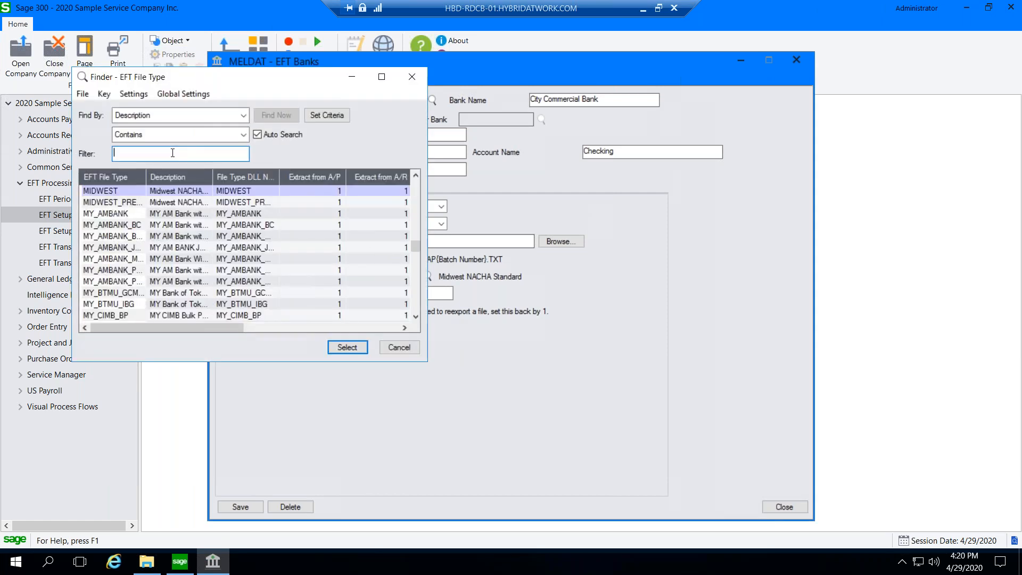
{"action": "type", "text": "pre"}
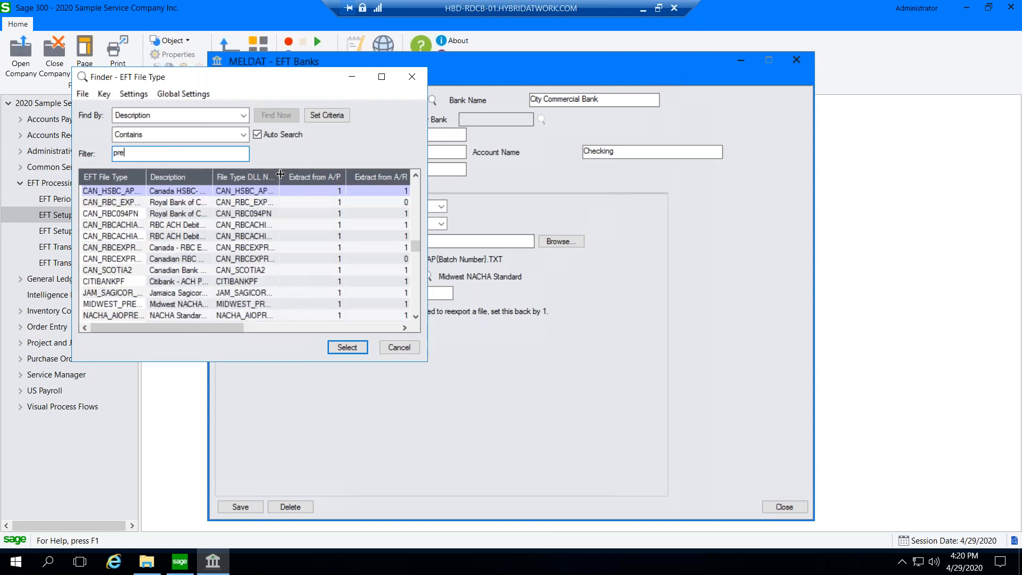
Step: Widen the File Type DLL Name column to examine the MIDWEST_PRENOTE file type, and close the finder and EFT Banks without choosing it
{"action": "left_click_drag", "start_coordinate": [281, 175], "coordinate": [344, 176]}
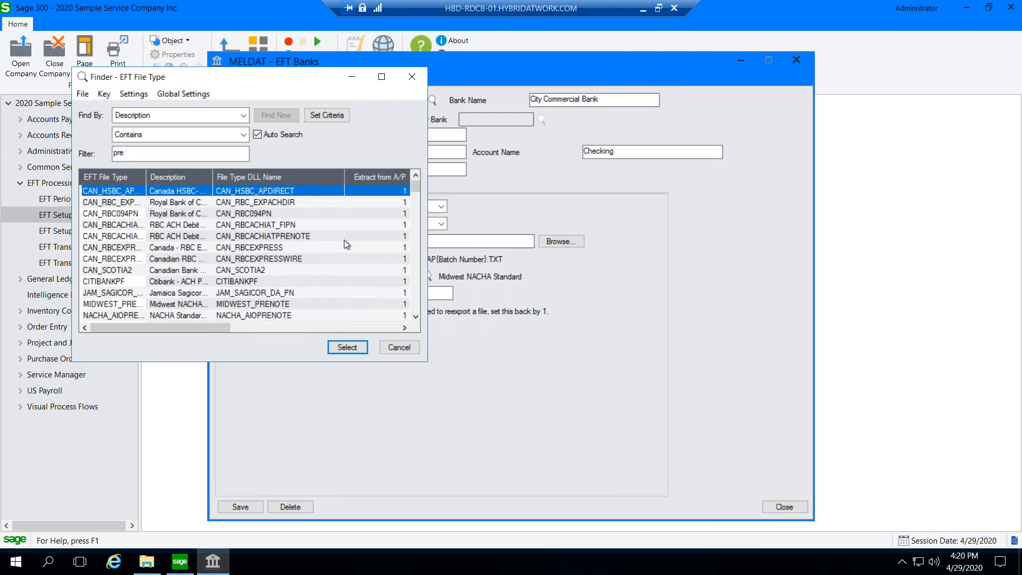
{"action": "left_click", "coordinate": [281, 306]}
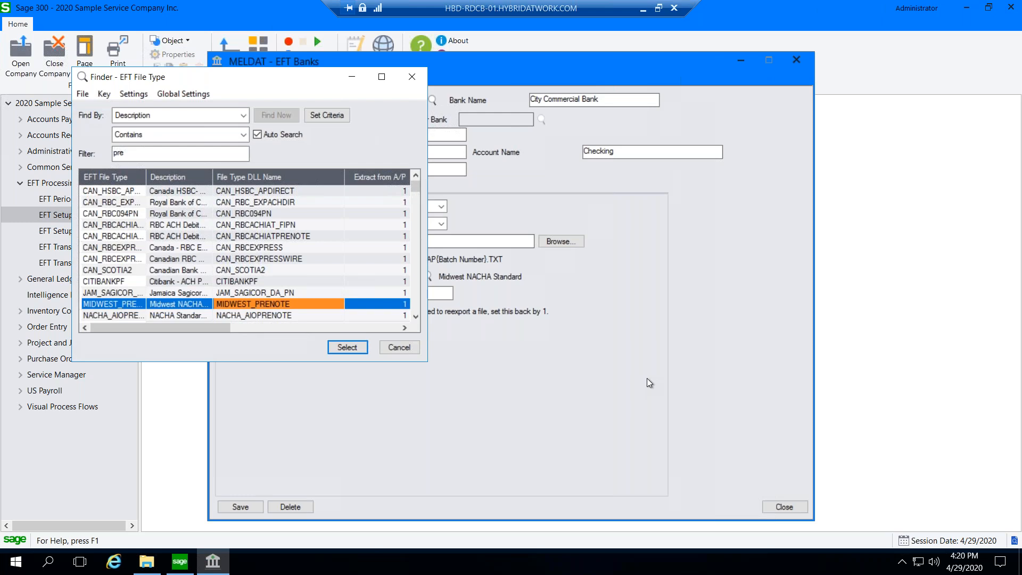
{"action": "left_click", "coordinate": [399, 347]}
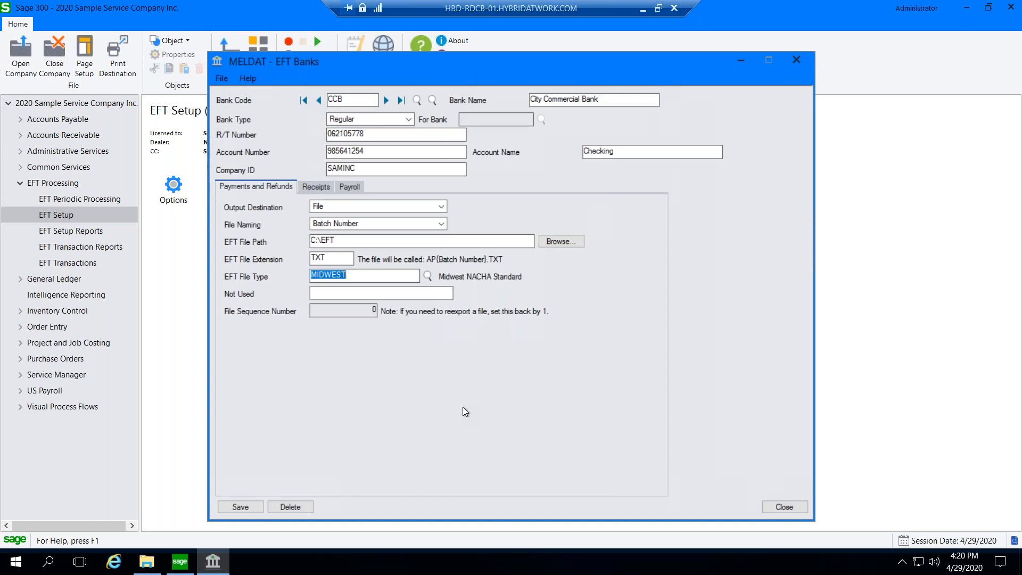
{"action": "left_click", "coordinate": [797, 506]}
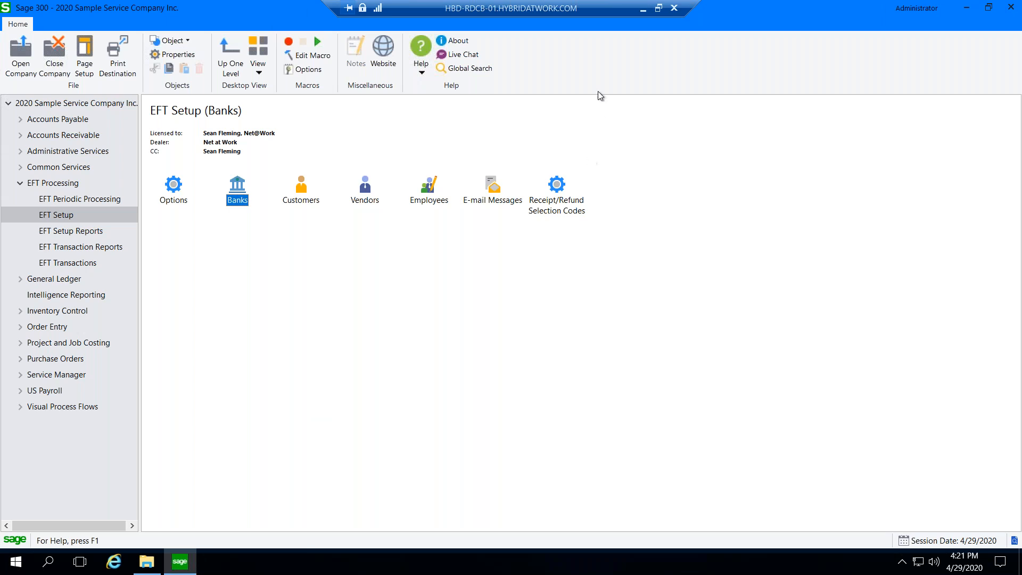
{"action": "left_click", "coordinate": [643, 9]}
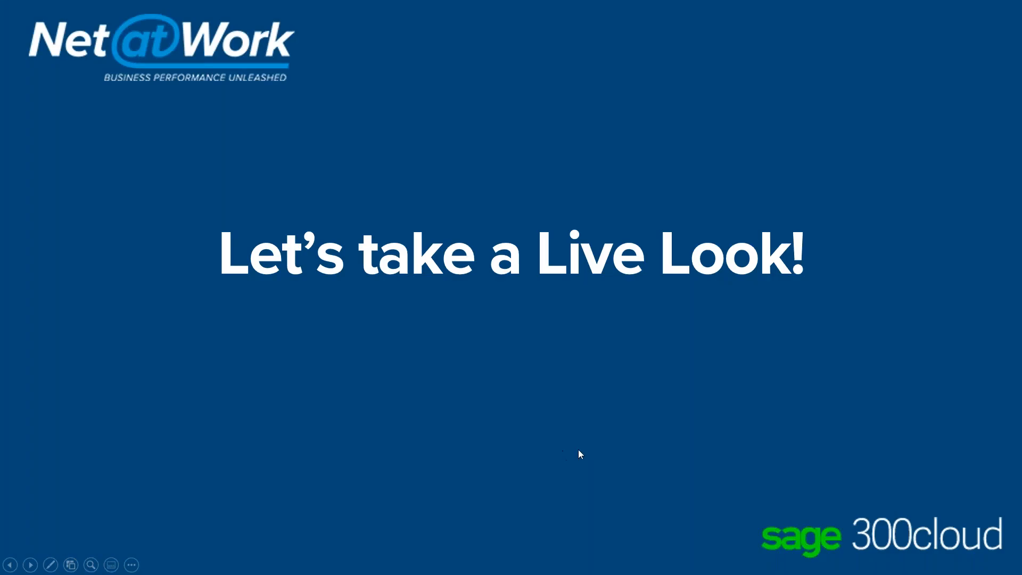
{"action": "left_click", "coordinate": [742, 426]}
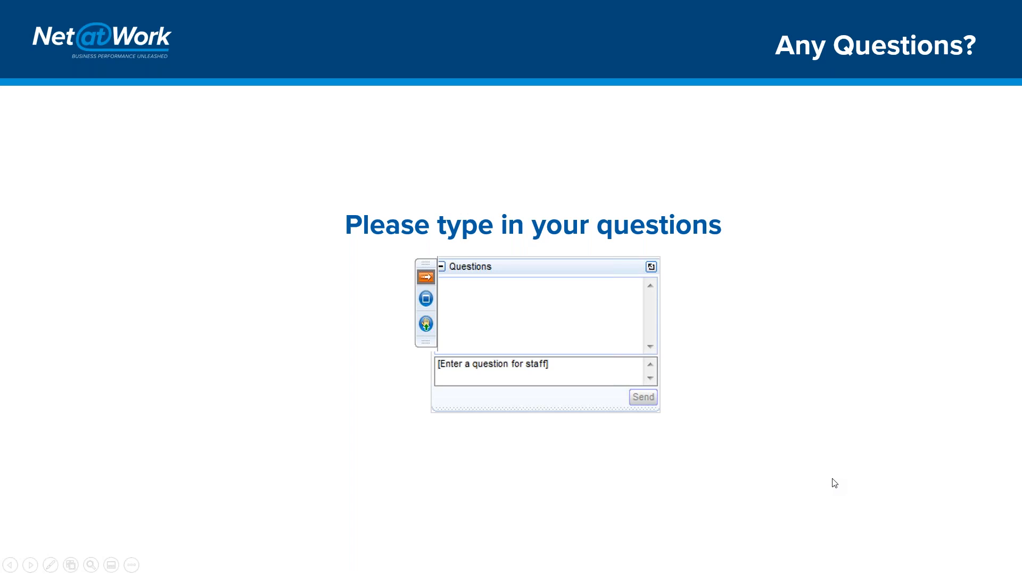
{"action": "left_click", "coordinate": [832, 478]}
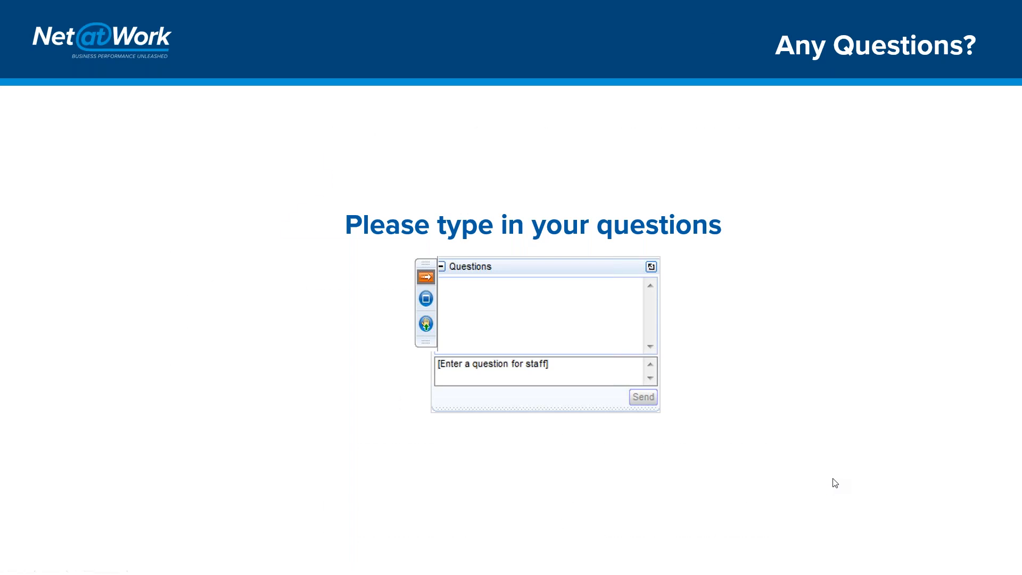